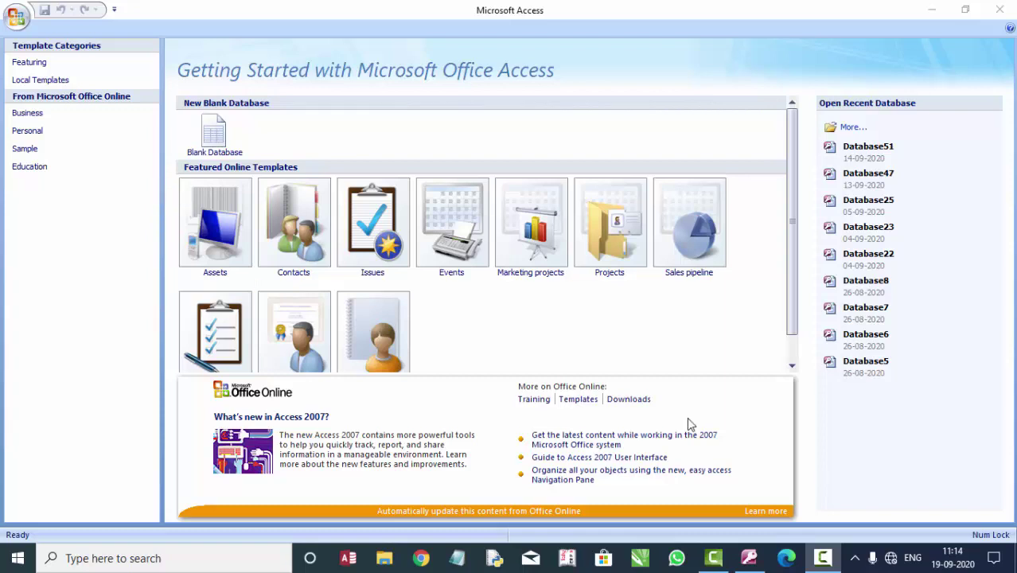
- Create a new blank database named Database56
{"action": "left_click", "coordinate": [228, 131]}
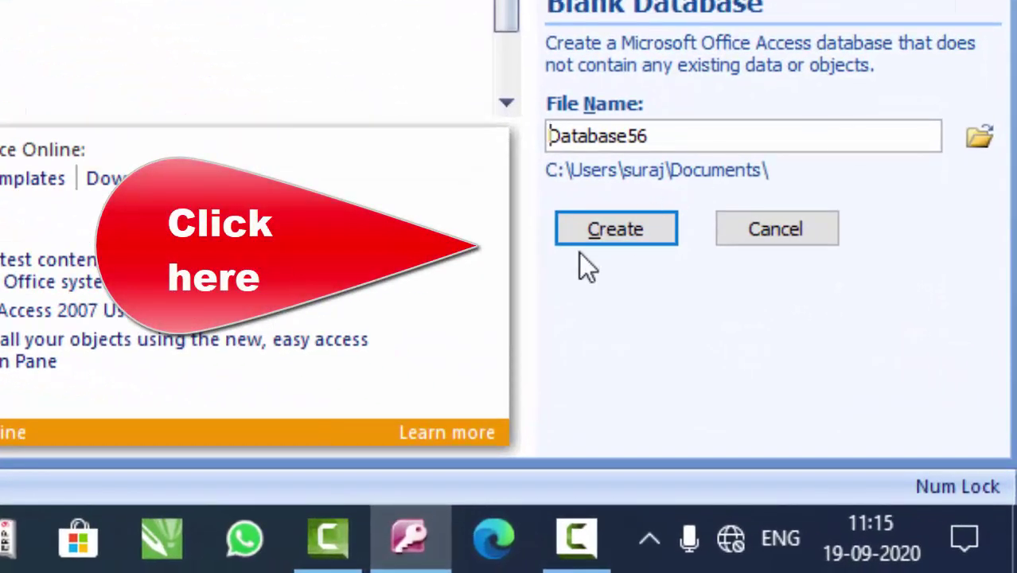
{"action": "left_click", "coordinate": [584, 241]}
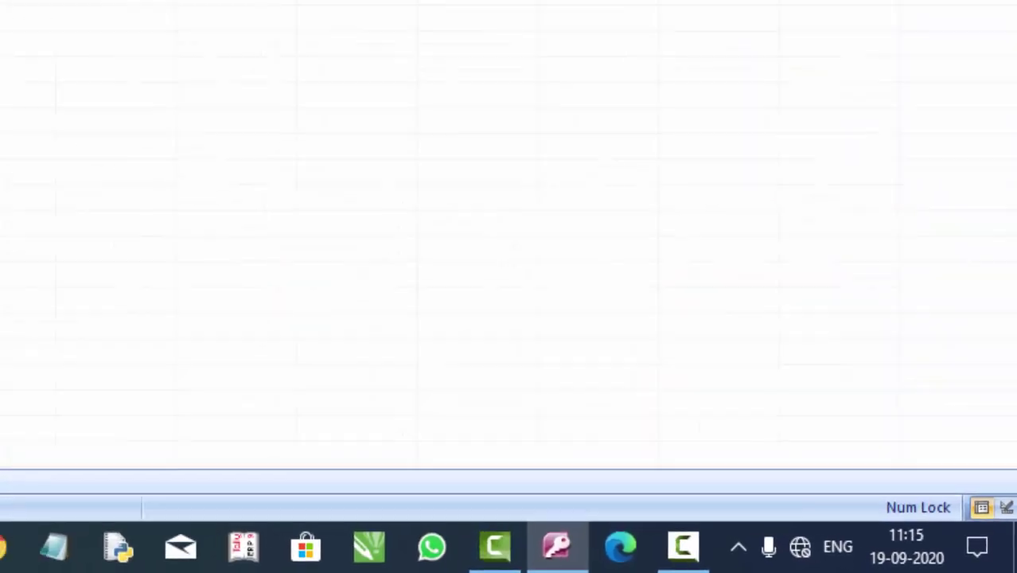
- Save the new table as TableF so it opens in Design View with its ID field
{"action": "key", "text": "ctrl+s"}
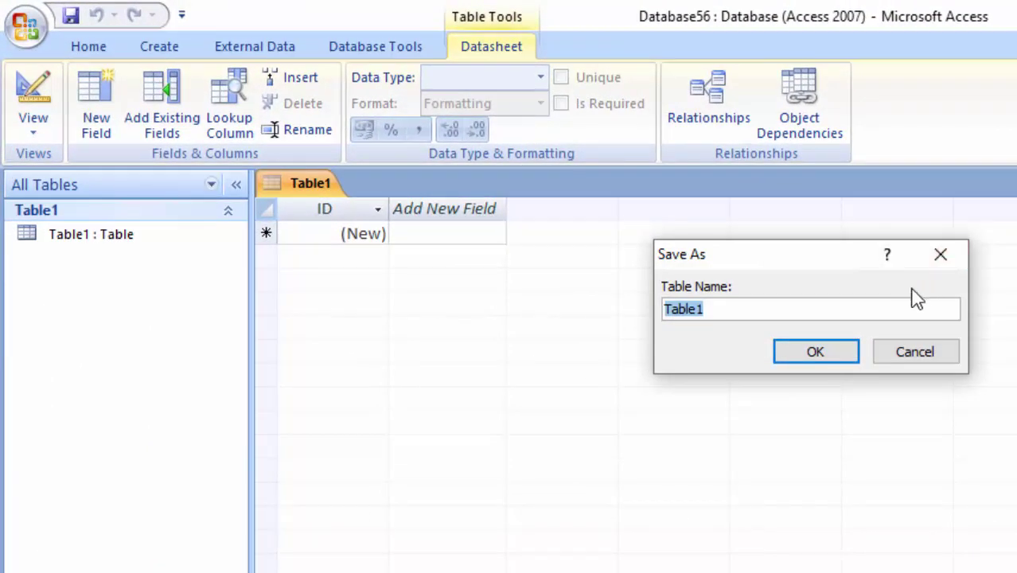
{"action": "double_click", "coordinate": [778, 313]}
{"action": "key", "text": "BackSpace"}
{"action": "type", "text": "F"}
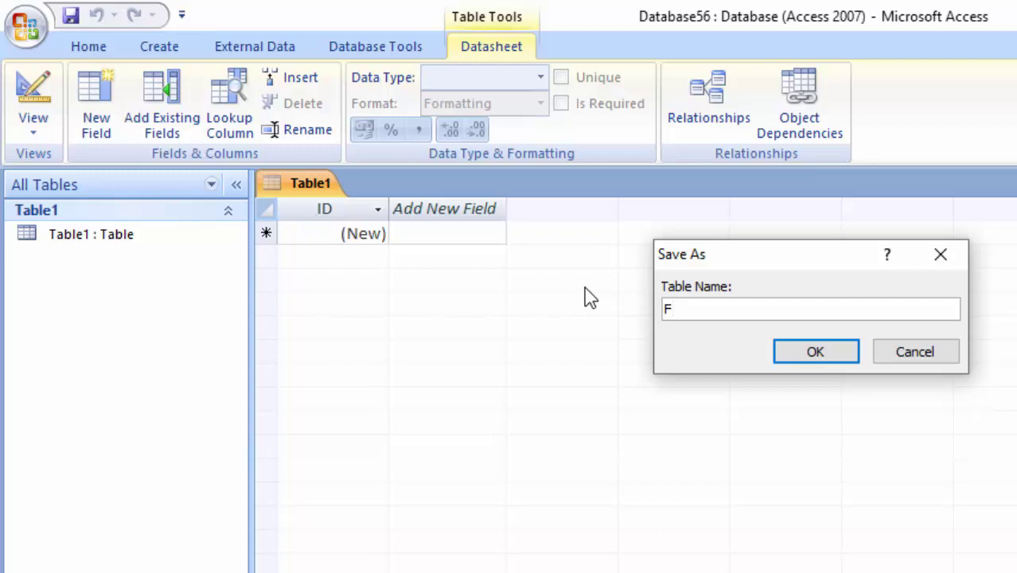
{"action": "key", "text": "BackSpace"}
{"action": "type", "text": "Ta"}
{"action": "type", "text": "b"}
{"action": "type", "text": "le"}
{"action": "type", "text": "#"}
{"action": "key", "text": "Return"}
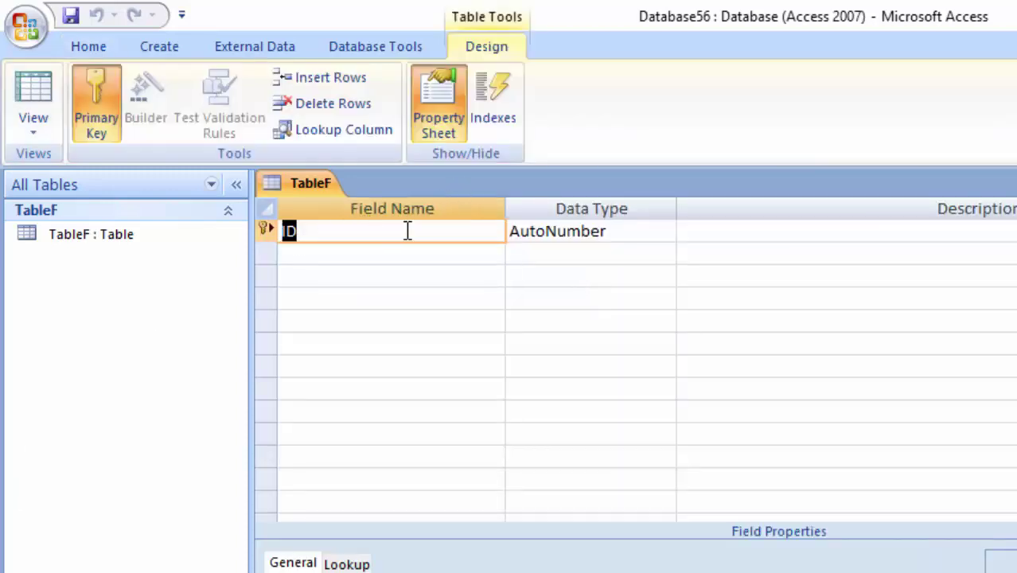
{"action": "left_click", "coordinate": [633, 230]}
- Drop down the ID field's Data Type list to view the available types
{"action": "left_click", "coordinate": [665, 231]}
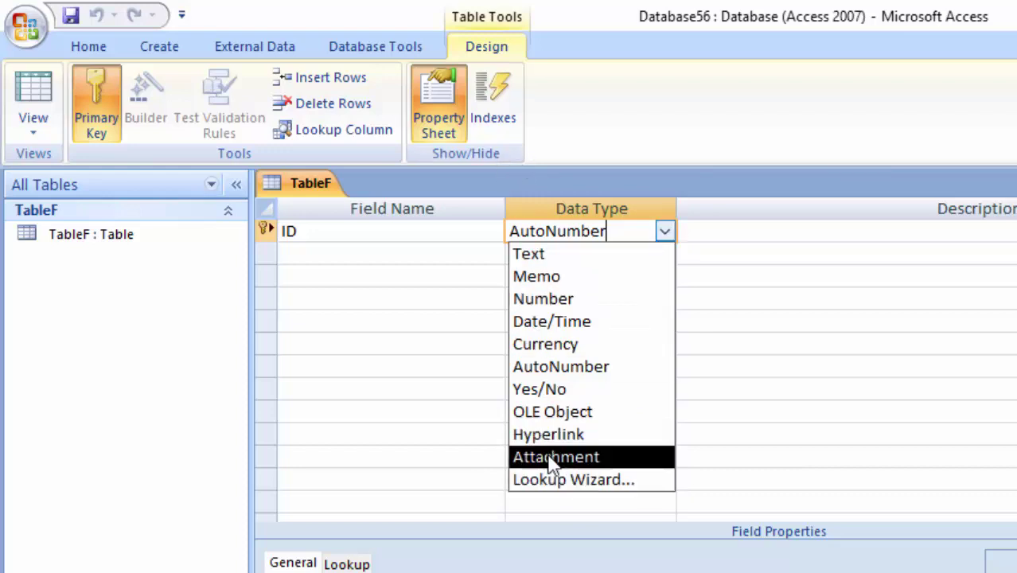
- Add the fields Name (Text), Hindi and Computer below ID
{"action": "left_click", "coordinate": [362, 261]}
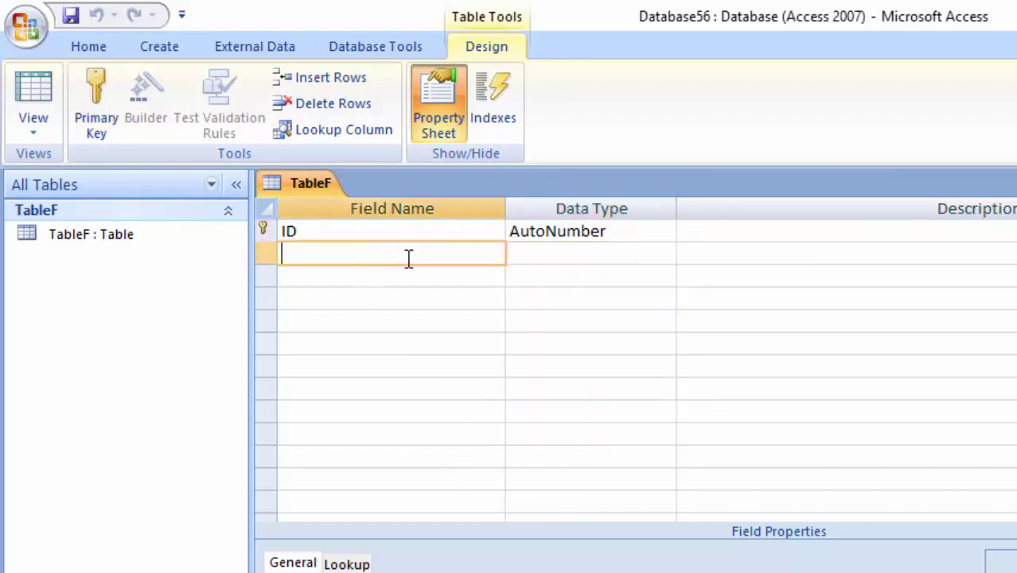
{"action": "type", "text": "Nam"}
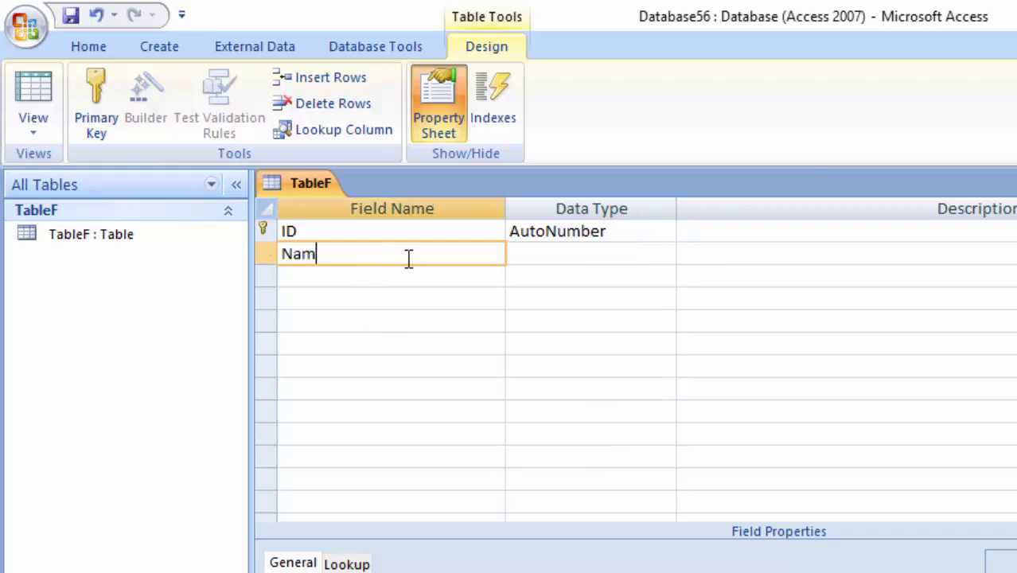
{"action": "type", "text": "e"}
{"action": "left_click", "coordinate": [547, 248]}
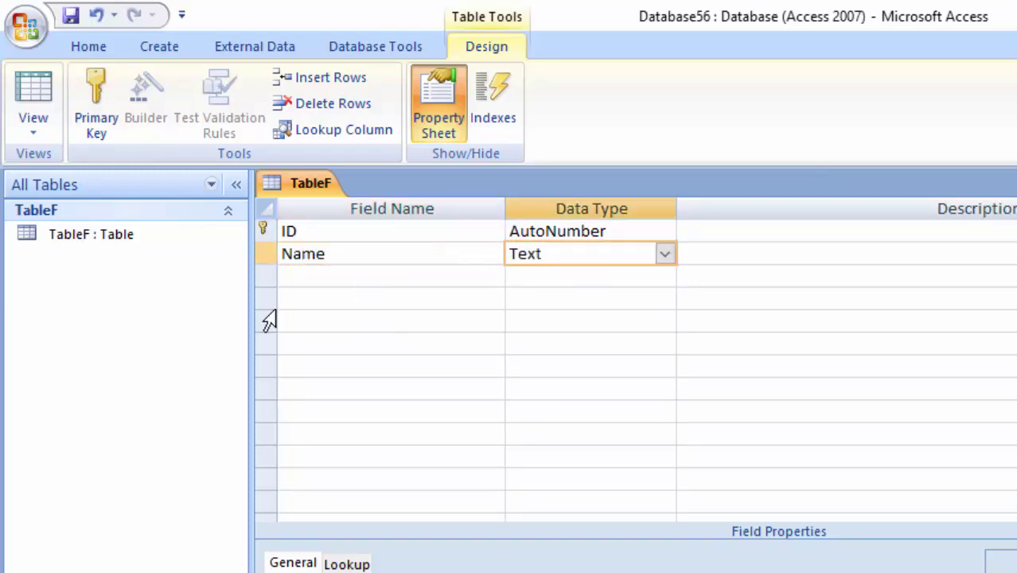
{"action": "left_click", "coordinate": [351, 278]}
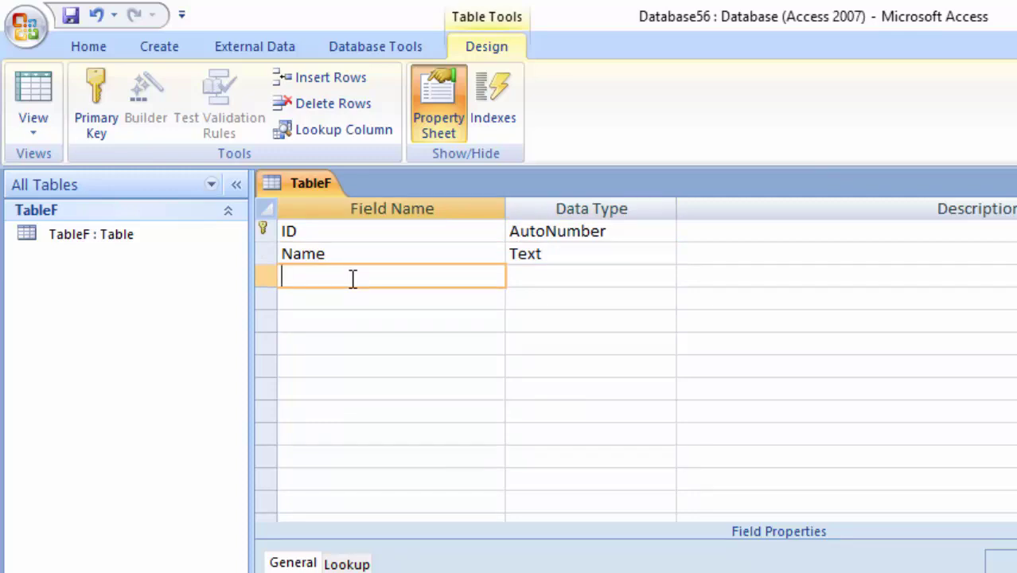
{"action": "type", "text": "Hin"}
{"action": "type", "text": "di"}
{"action": "key", "text": "Tab"}
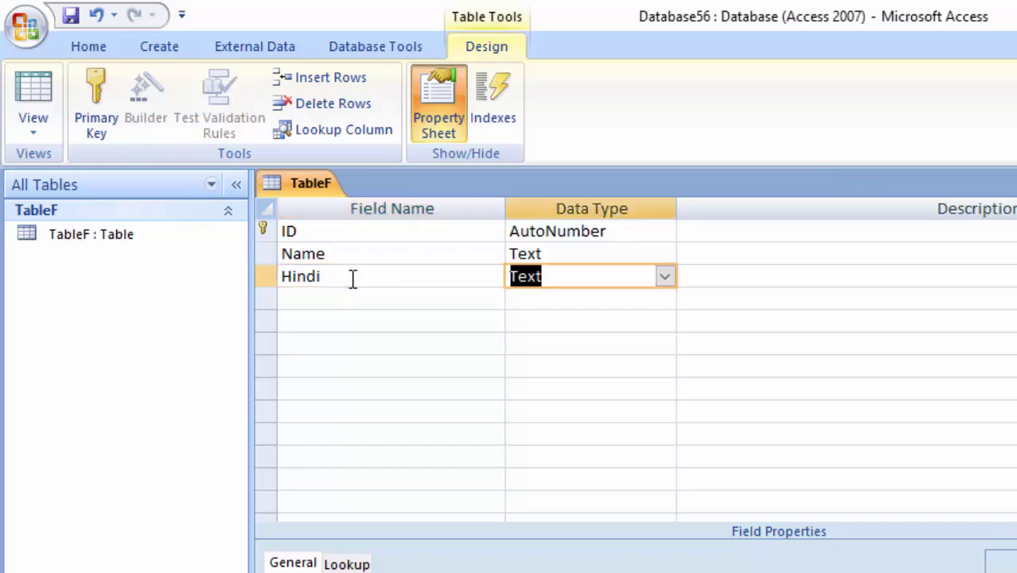
{"action": "key", "text": "Tab"}
{"action": "key", "text": "Tab"}
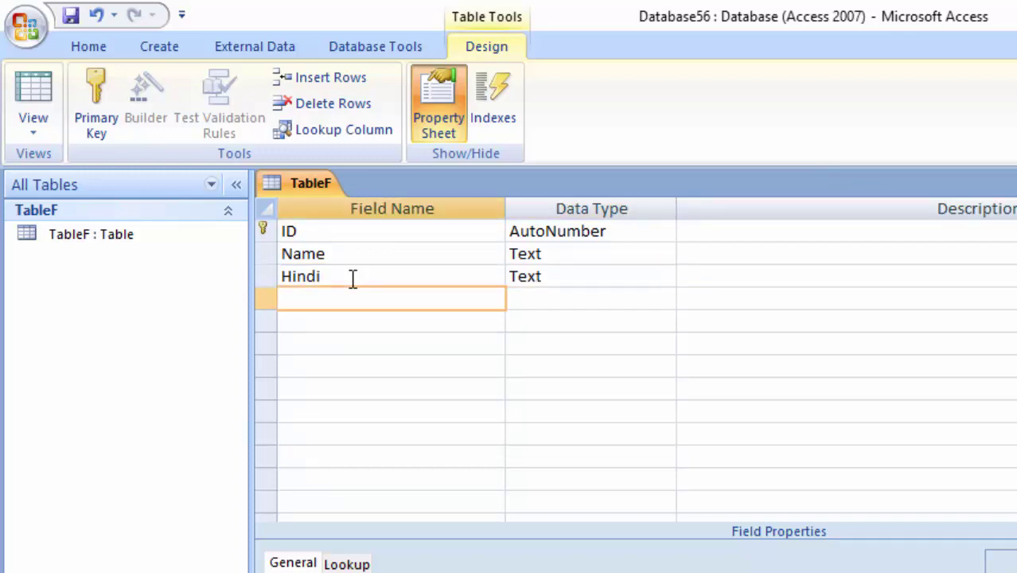
{"action": "type", "text": "Comput"}
{"action": "type", "text": "er"}
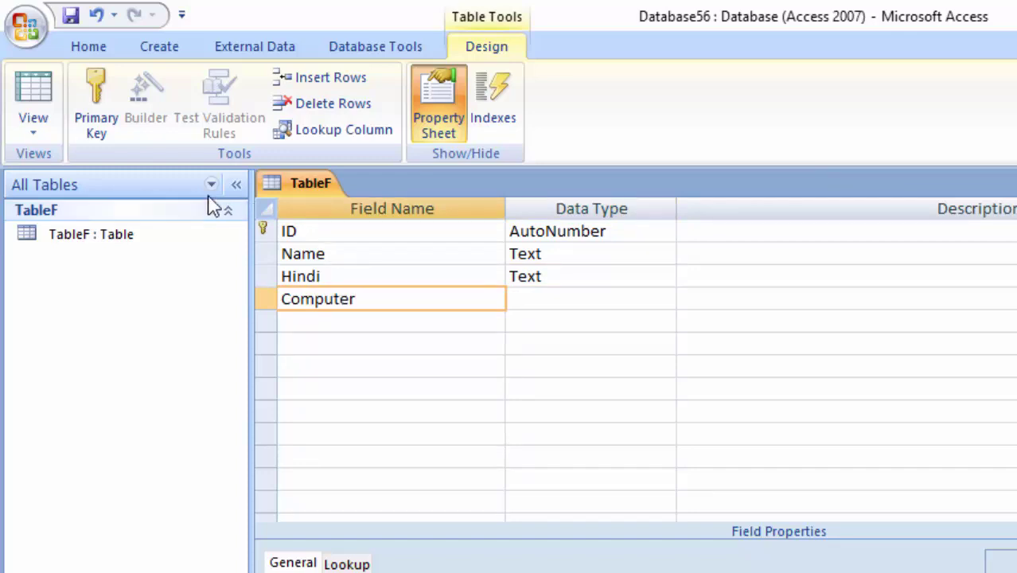
- Set both the Computer and Hindi fields to the Number data type
{"action": "left_click", "coordinate": [551, 295]}
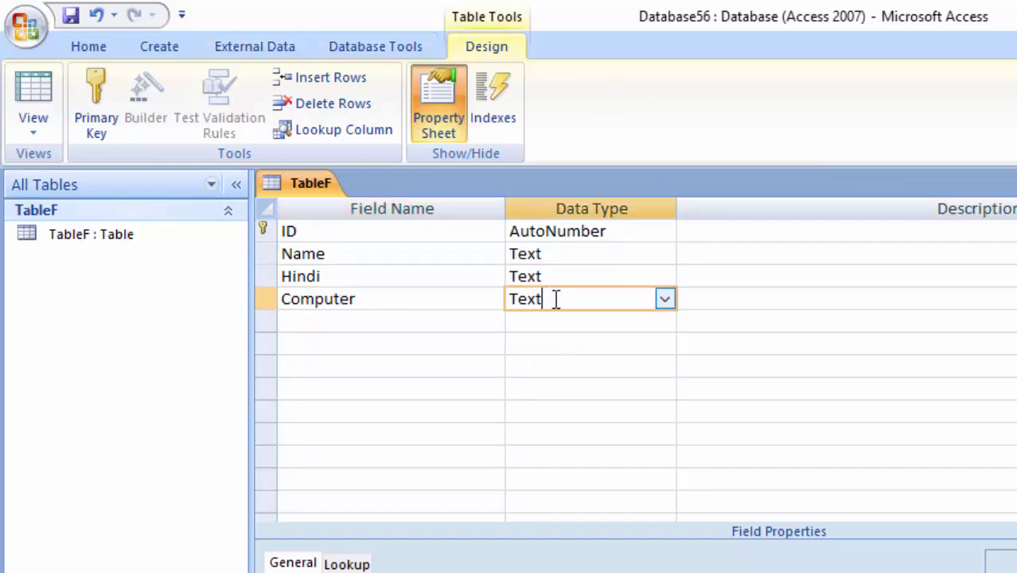
{"action": "left_click", "coordinate": [664, 299]}
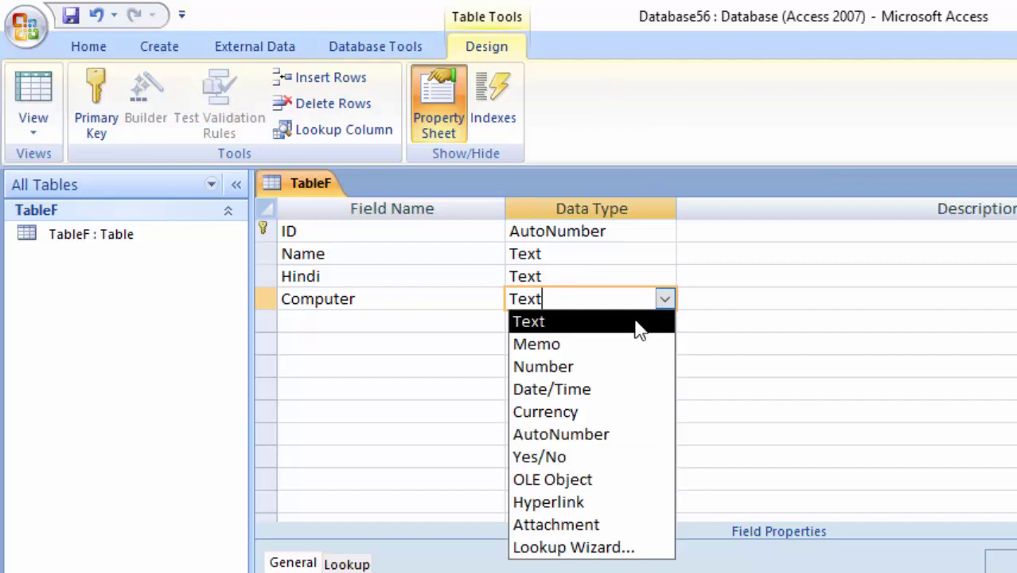
{"action": "left_click", "coordinate": [602, 374]}
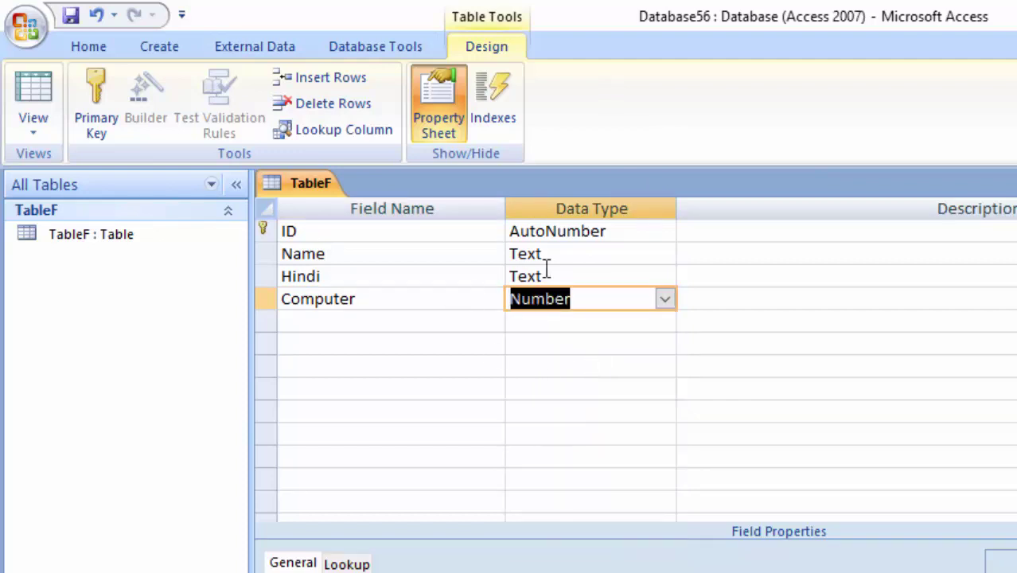
{"action": "left_click", "coordinate": [600, 275]}
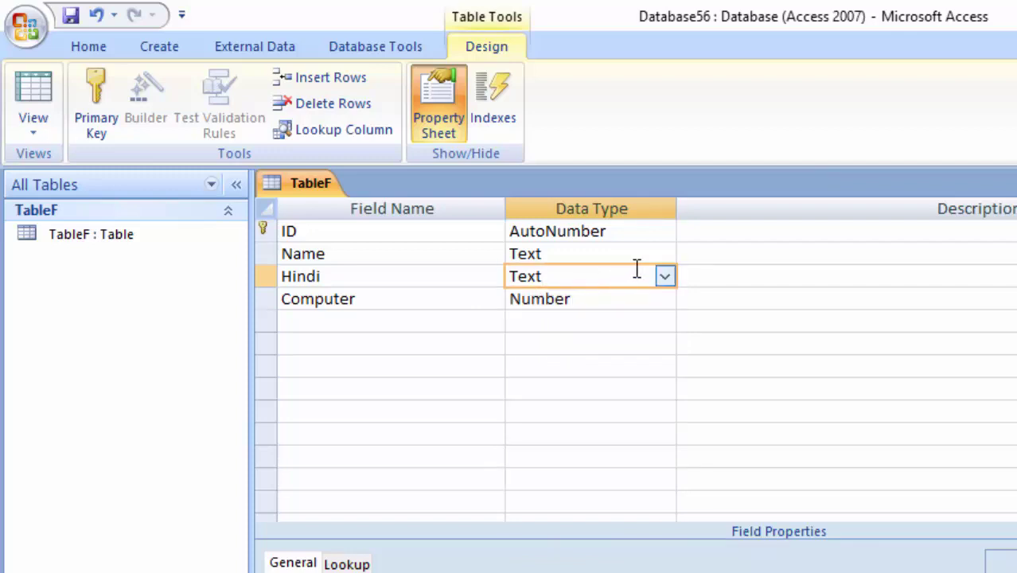
{"action": "left_click", "coordinate": [665, 278]}
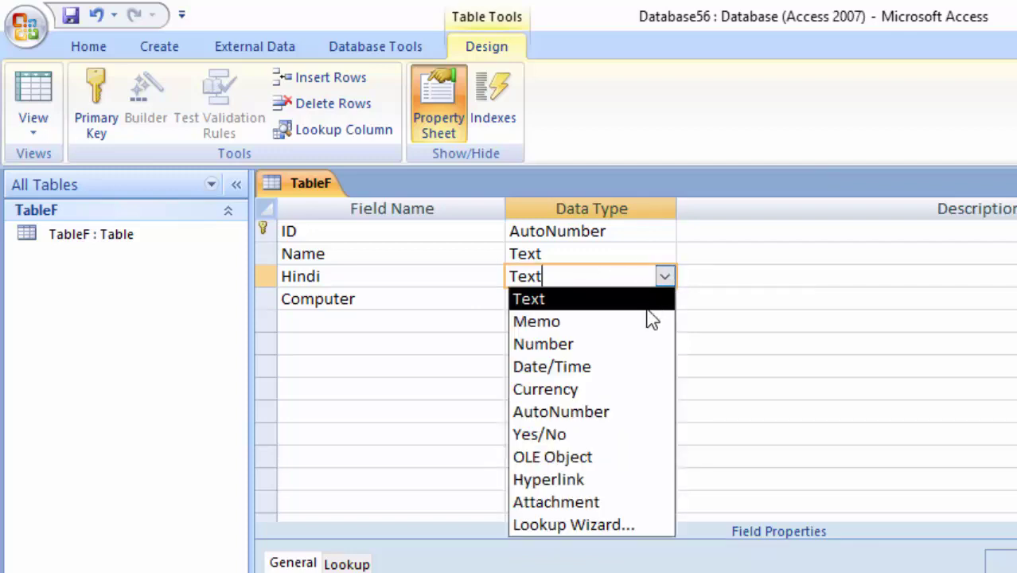
{"action": "left_click", "coordinate": [616, 350]}
{"action": "left_click", "coordinate": [346, 319]}
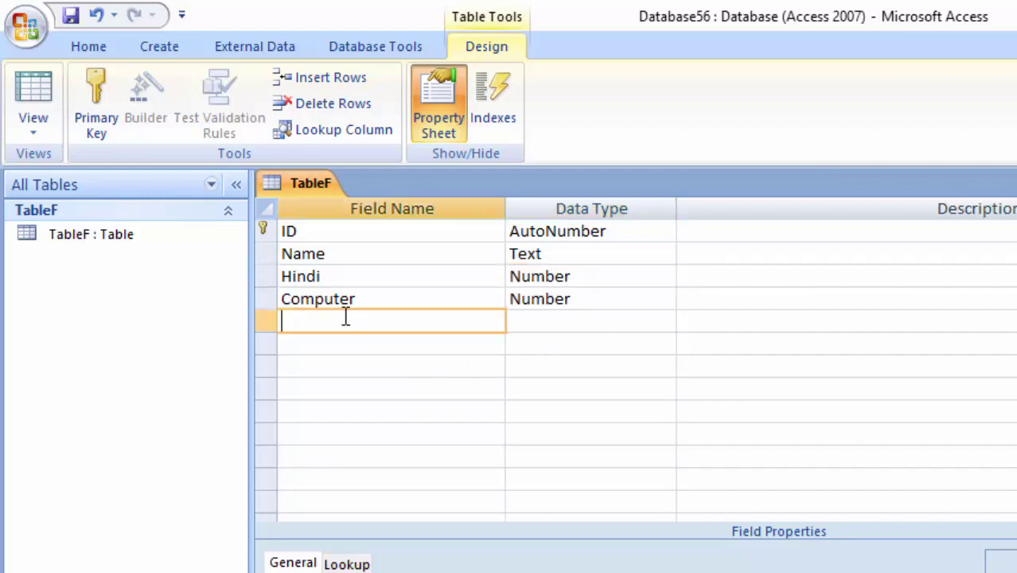
{"action": "left_click", "coordinate": [34, 95]}
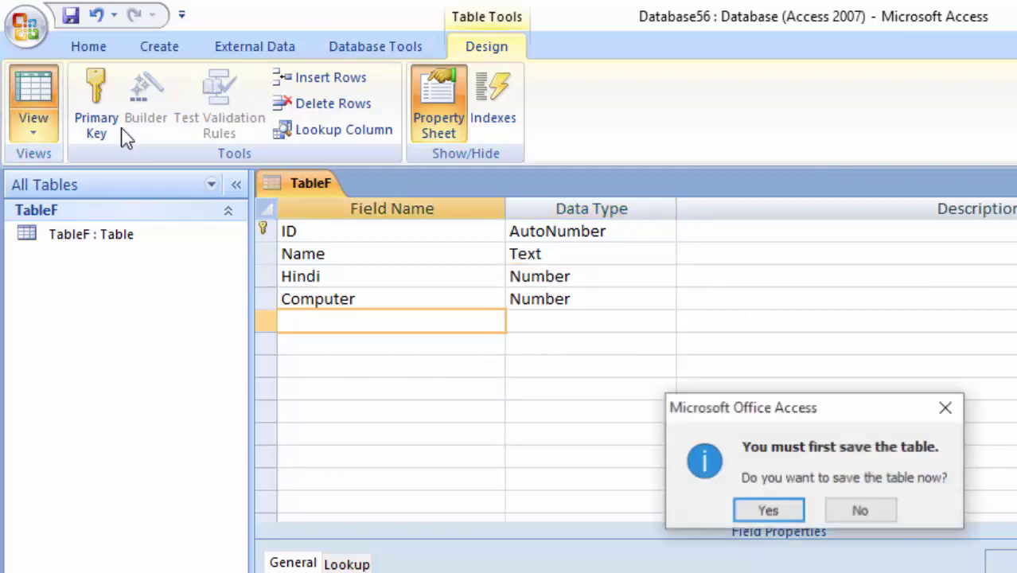
- Save TableF and enter the first student's name with a Computer mark of 77
{"action": "left_click", "coordinate": [768, 510]}
{"action": "left_click", "coordinate": [465, 233]}
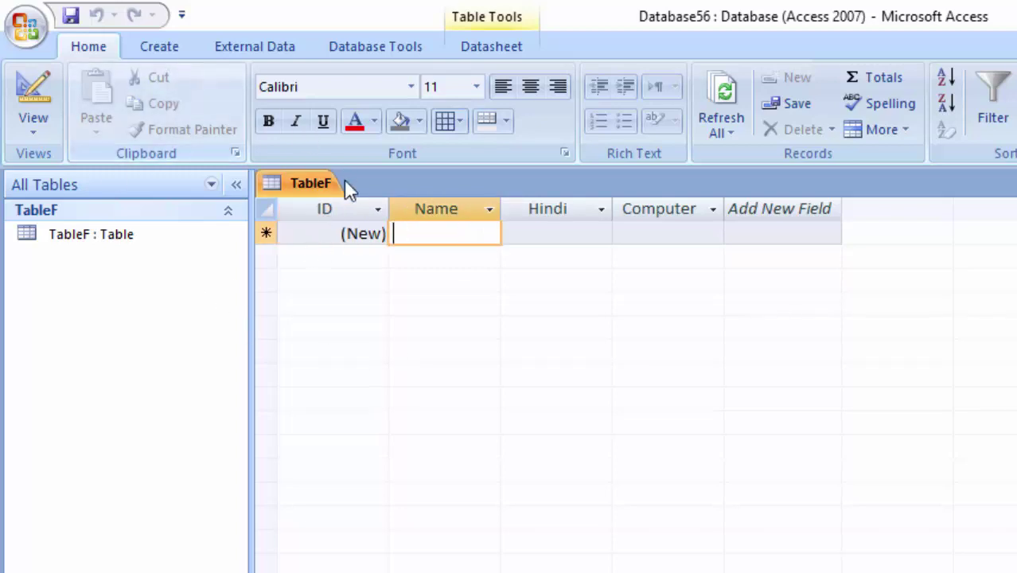
{"action": "type", "text": "Ra"}
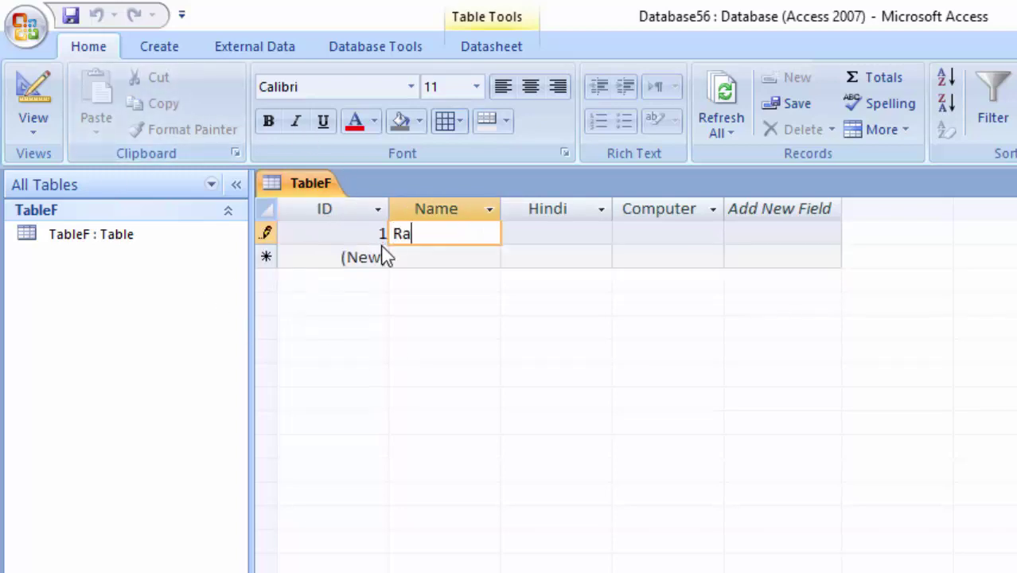
{"action": "type", "text": "m"}
{"action": "key", "text": "Tab"}
{"action": "type", "text": "56"}
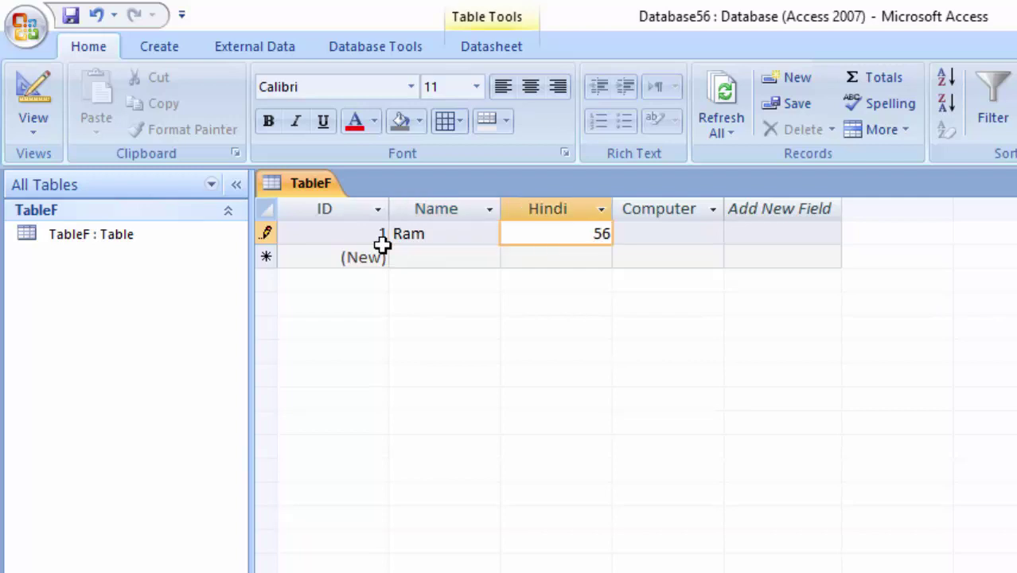
{"action": "key", "text": "Tab"}
{"action": "type", "text": "7"}
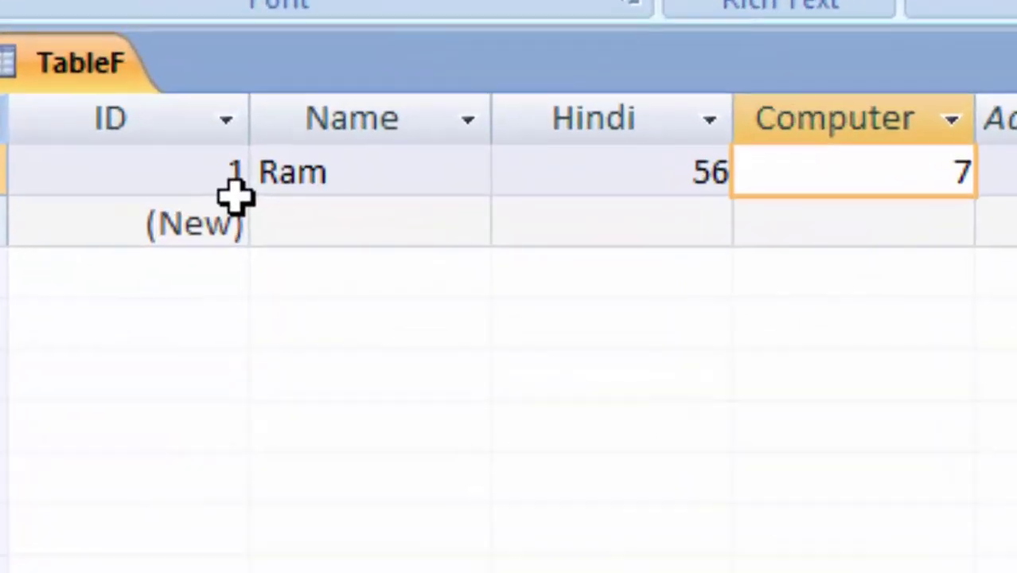
{"action": "type", "text": "7"}
{"action": "left_click", "coordinate": [234, 197]}
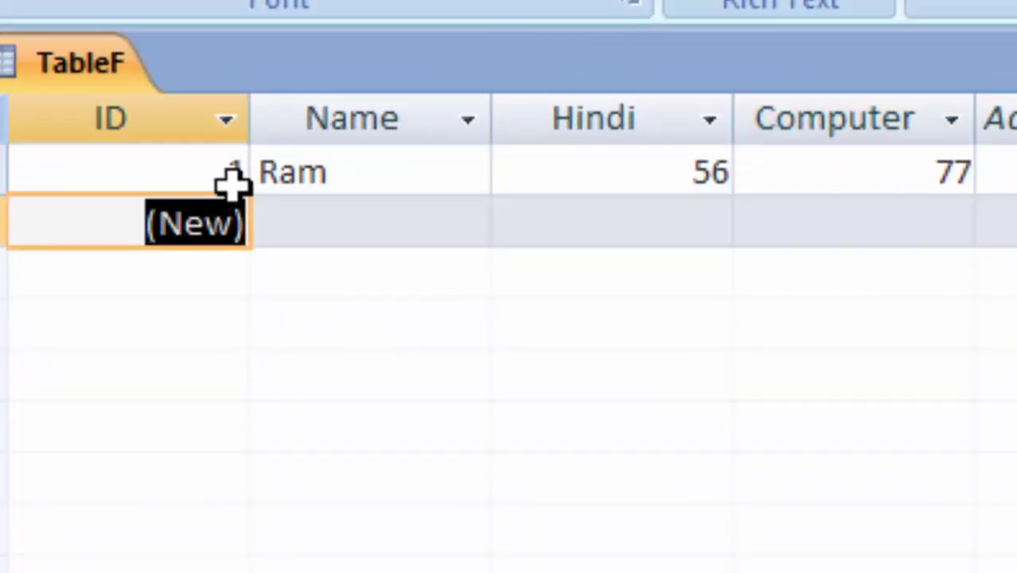
- Enter the second student's name, then create a form from TableF
{"action": "key", "text": "Tab"}
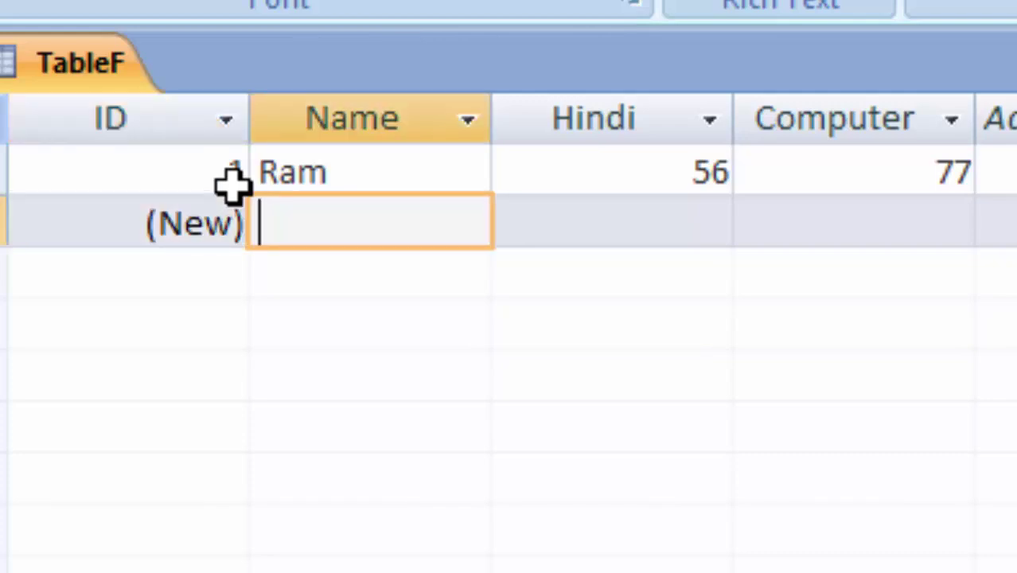
{"action": "type", "text": "R"}
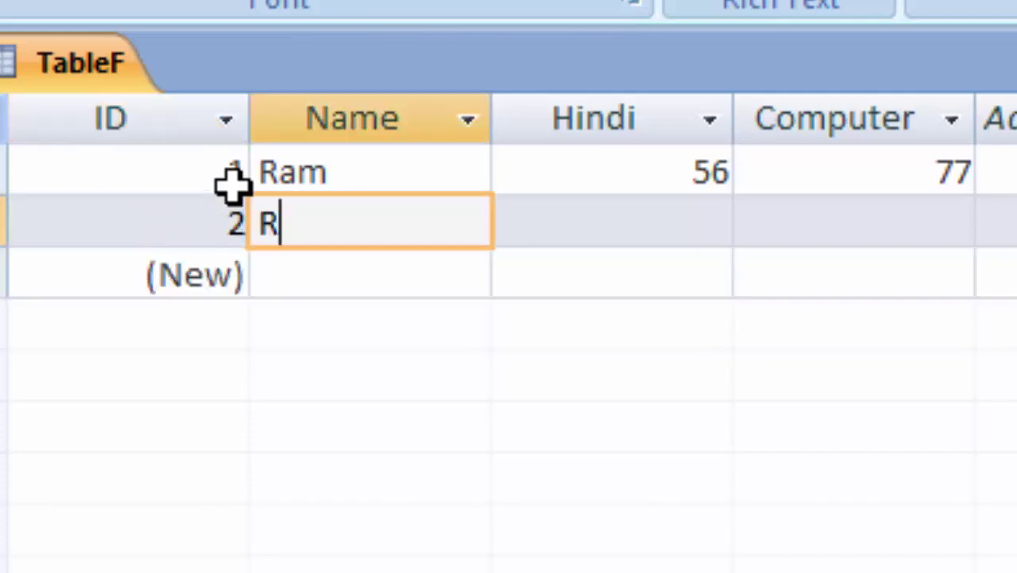
{"action": "type", "text": "a"}
{"action": "key", "text": "BackSpace"}
{"action": "type", "text": "iya"}
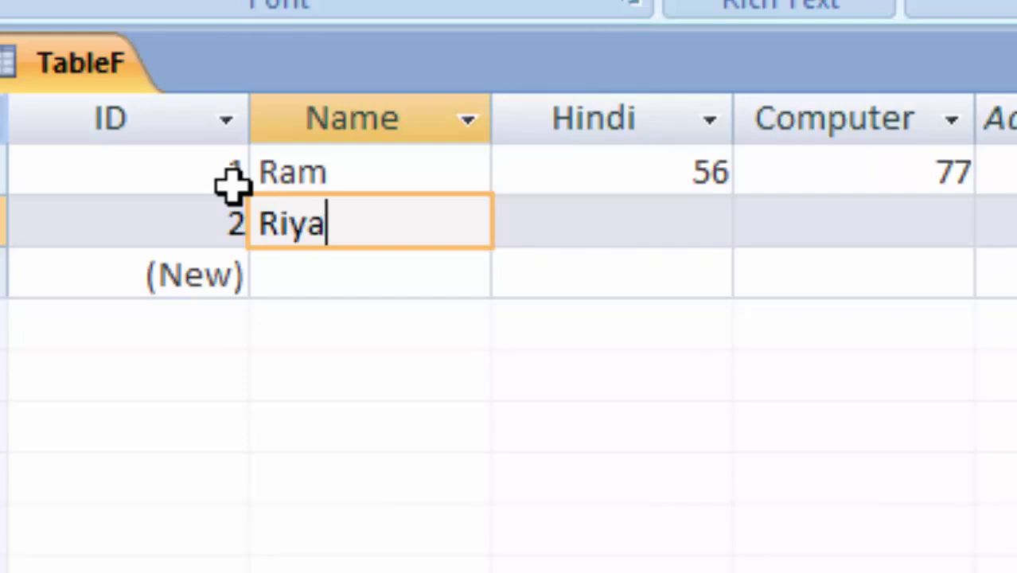
{"action": "key", "text": "Tab"}
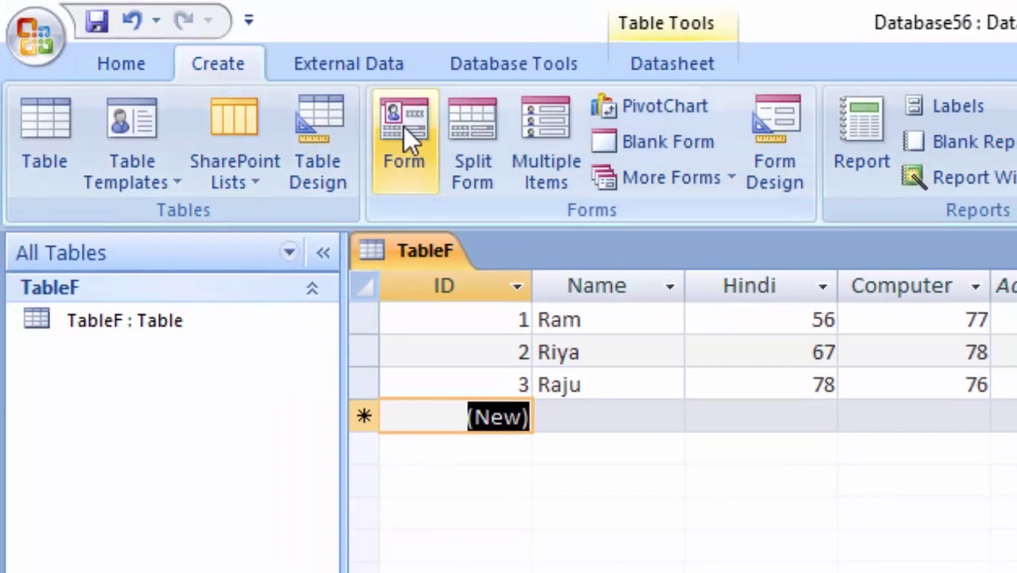
{"action": "left_click", "coordinate": [410, 136]}
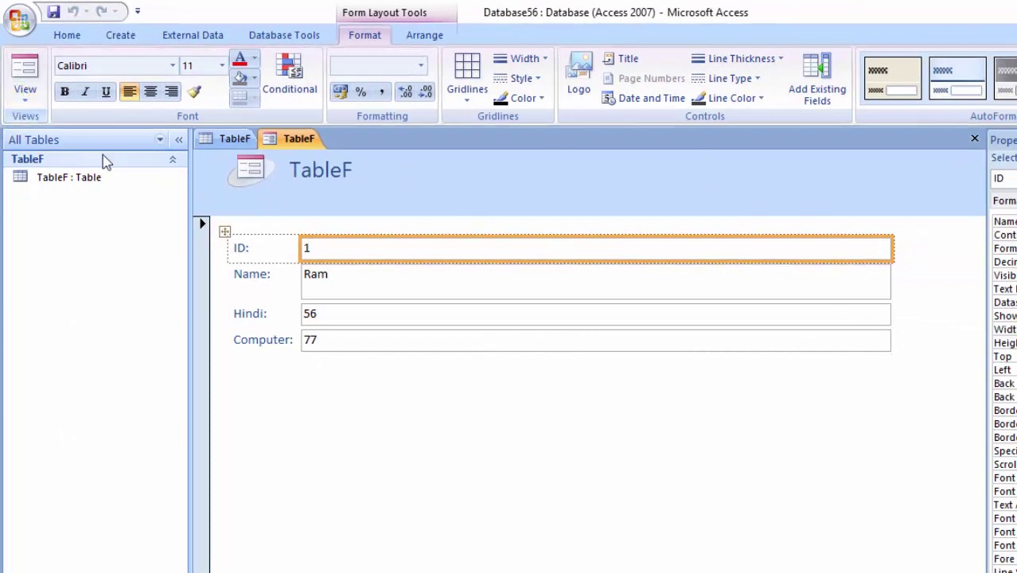
- Switch the form to Design View and resize the text boxes, Detail section and header
{"action": "left_click", "coordinate": [25, 96]}
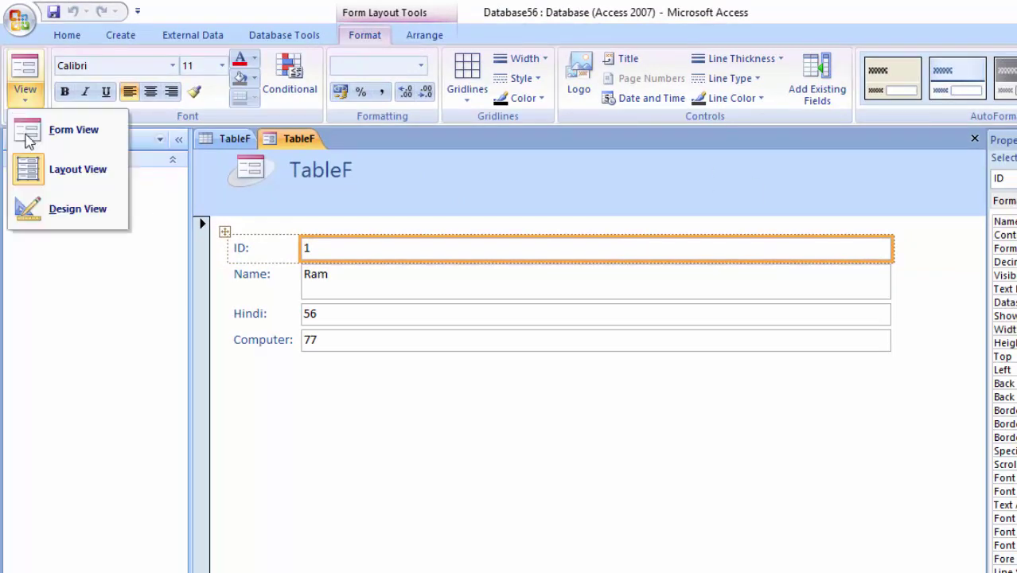
{"action": "left_click", "coordinate": [46, 205]}
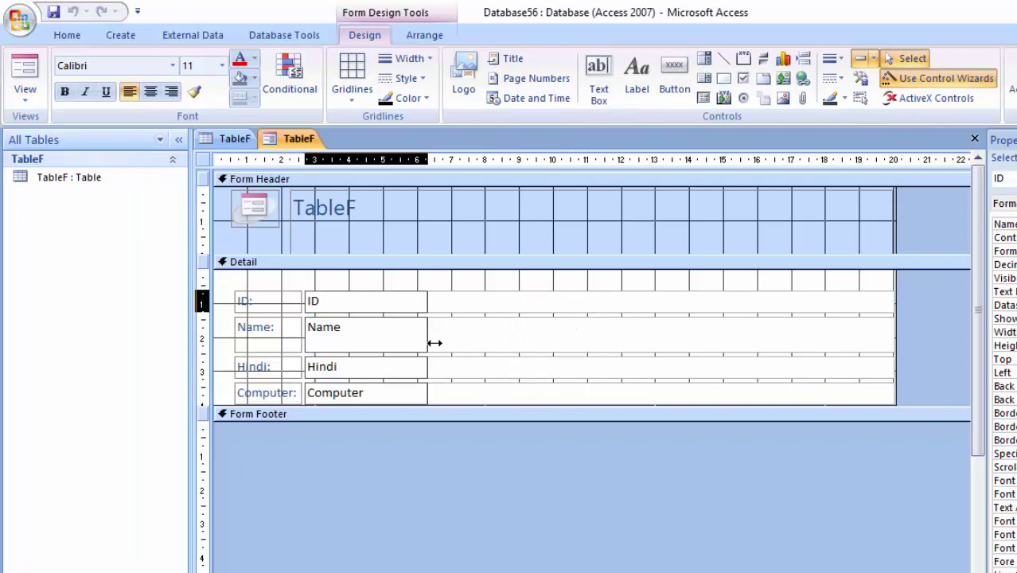
{"action": "left_click_drag", "start_coordinate": [458, 337], "coordinate": [483, 342]}
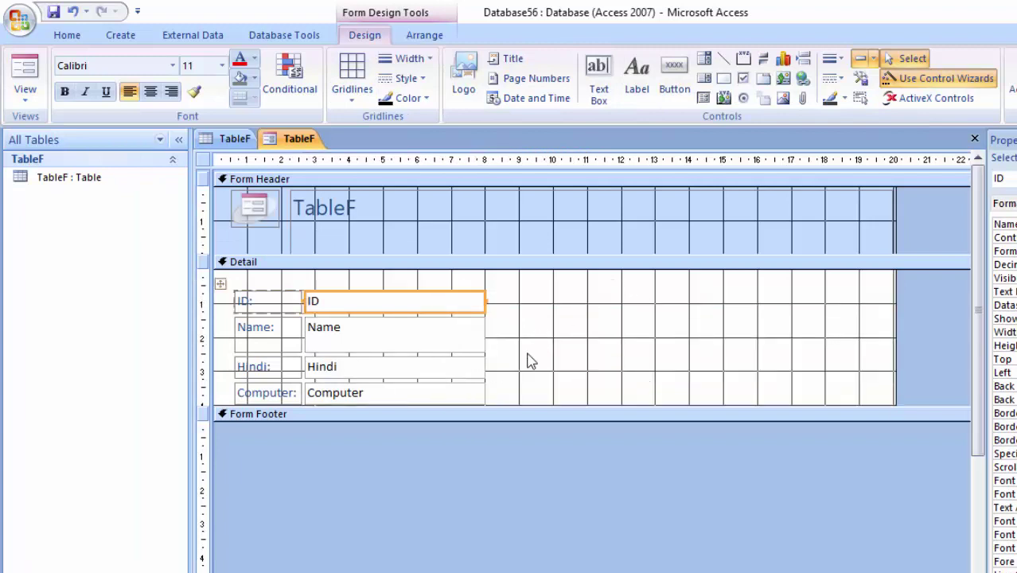
{"action": "mouse_move", "coordinate": [513, 407]}
{"action": "left_mouse_down"}
{"action": "mouse_move", "coordinate": [512, 511]}
{"action": "mouse_move", "coordinate": [460, 434]}
{"action": "left_mouse_up"}
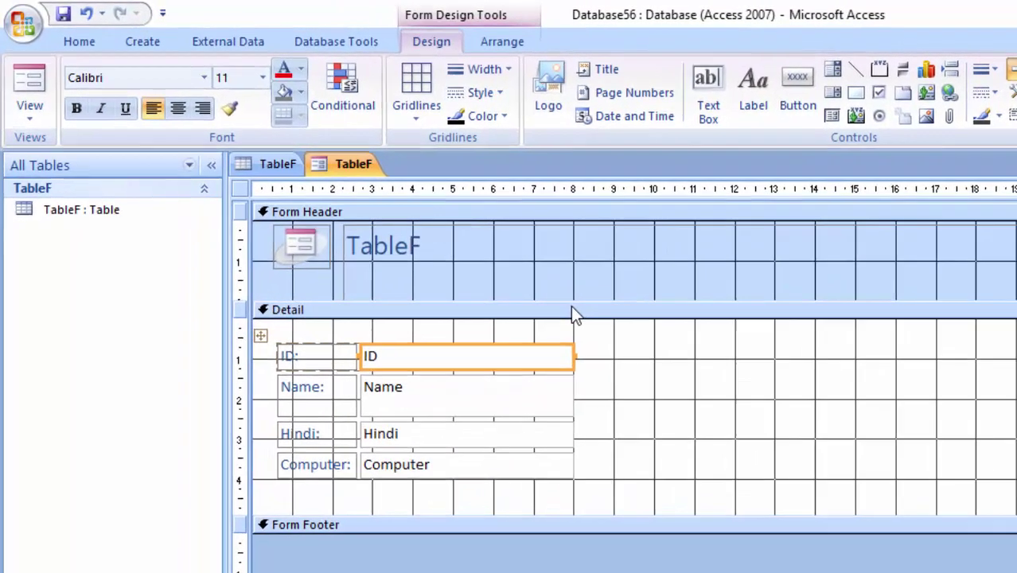
{"action": "left_click_drag", "start_coordinate": [494, 256], "coordinate": [500, 240]}
{"action": "left_click_drag", "start_coordinate": [664, 318], "coordinate": [664, 320]}
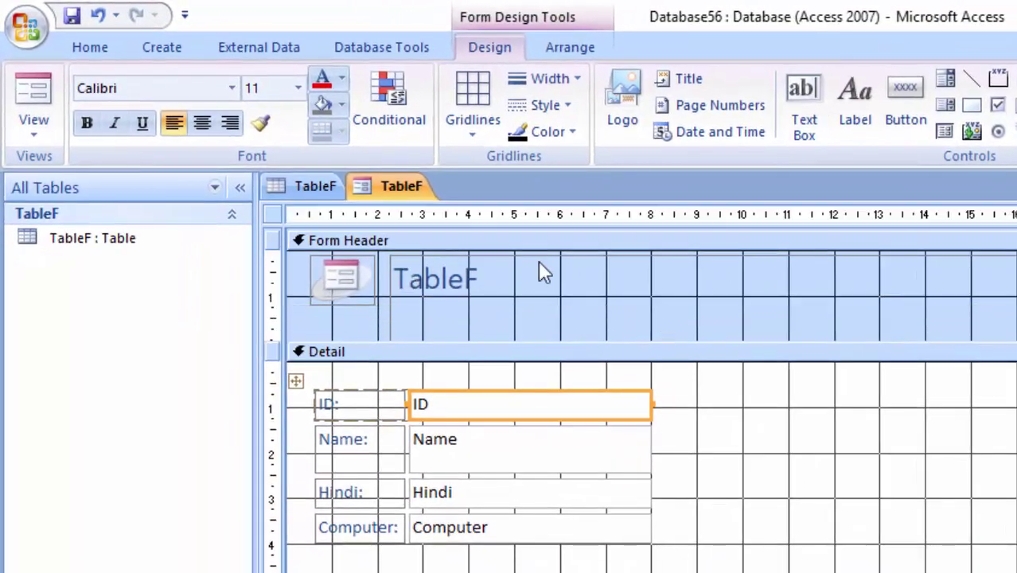
- Replace the header title 'TableF' with 'Maksheet'
{"action": "left_click", "coordinate": [492, 284]}
{"action": "left_click", "coordinate": [495, 285]}
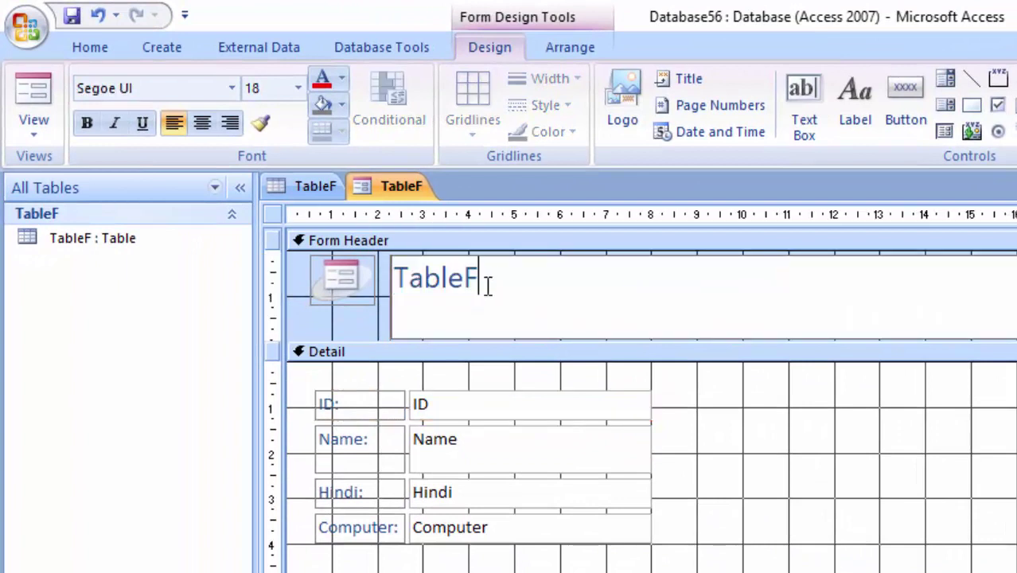
{"action": "left_click_drag", "start_coordinate": [488, 285], "coordinate": [342, 266]}
{"action": "key", "text": "Delete"}
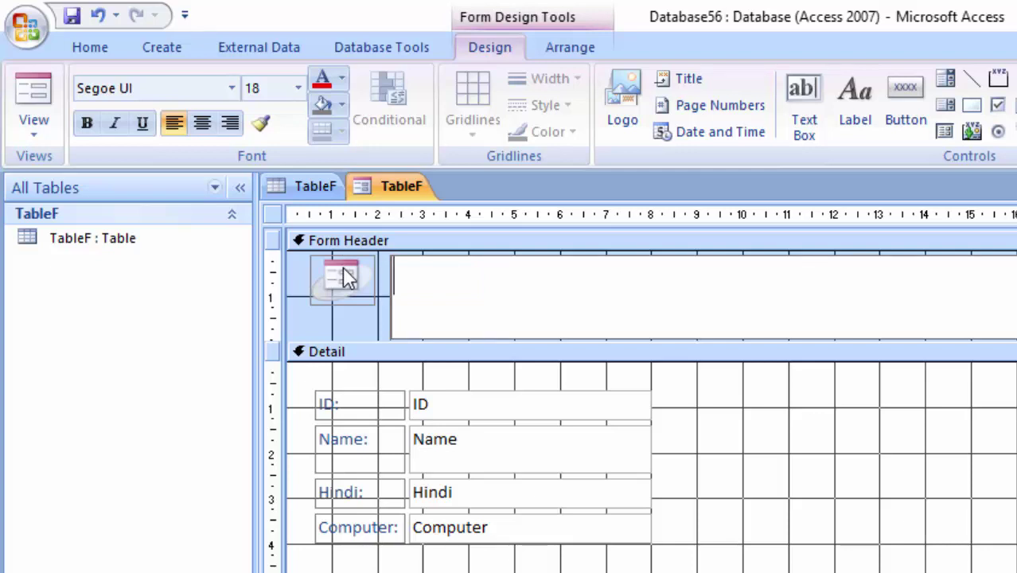
{"action": "type", "text": "Maksh"}
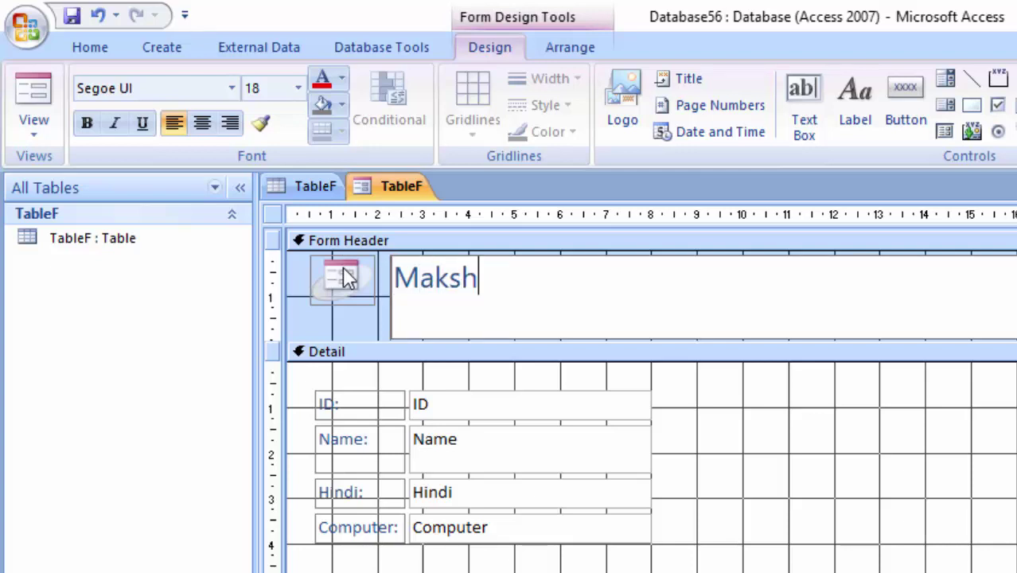
{"action": "type", "text": "eet"}
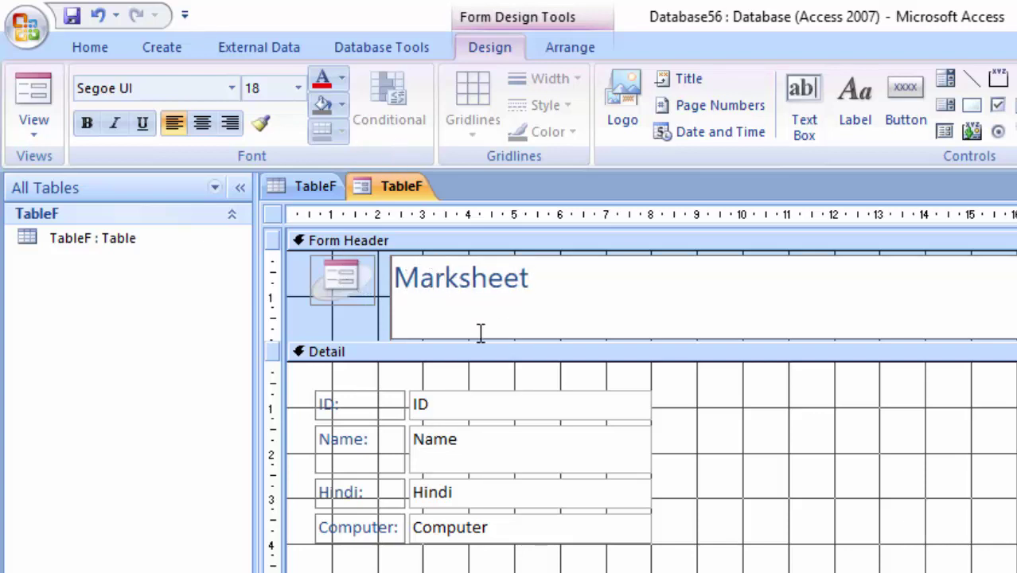
{"action": "left_click", "coordinate": [781, 353]}
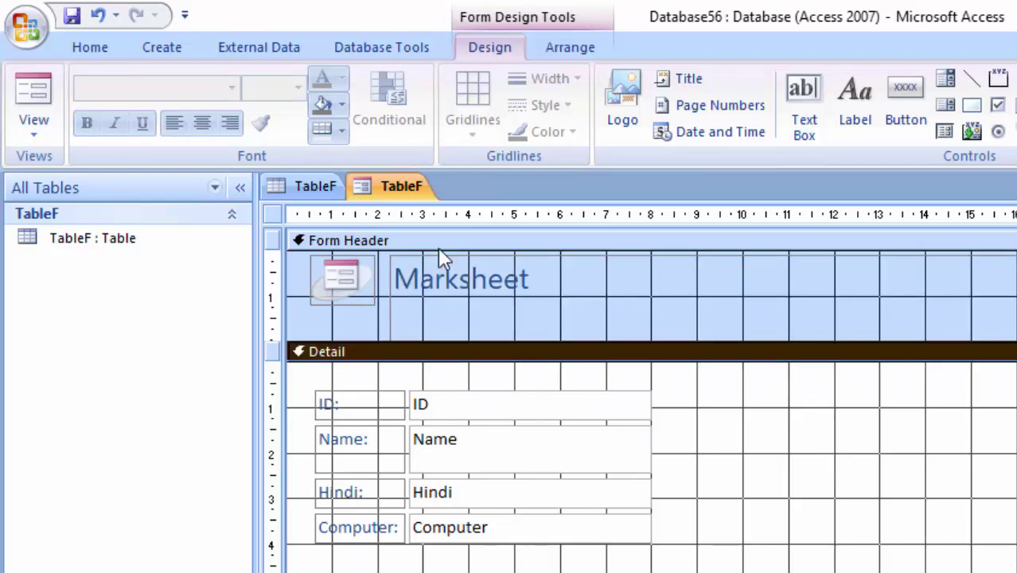
- Give the header title a black background and white text
{"action": "left_click", "coordinate": [760, 272]}
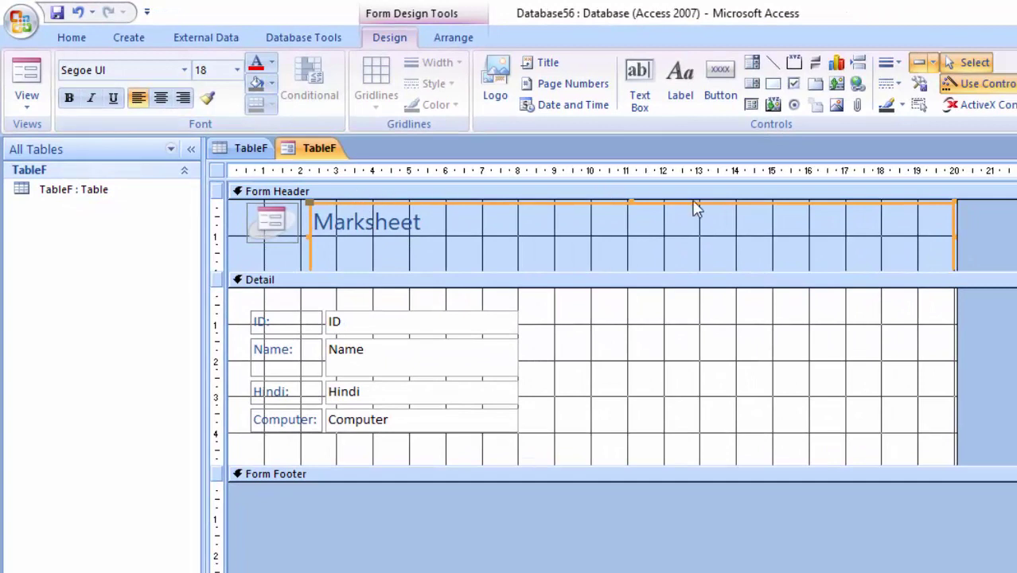
{"action": "left_click", "coordinate": [271, 86]}
{"action": "left_click", "coordinate": [270, 199]}
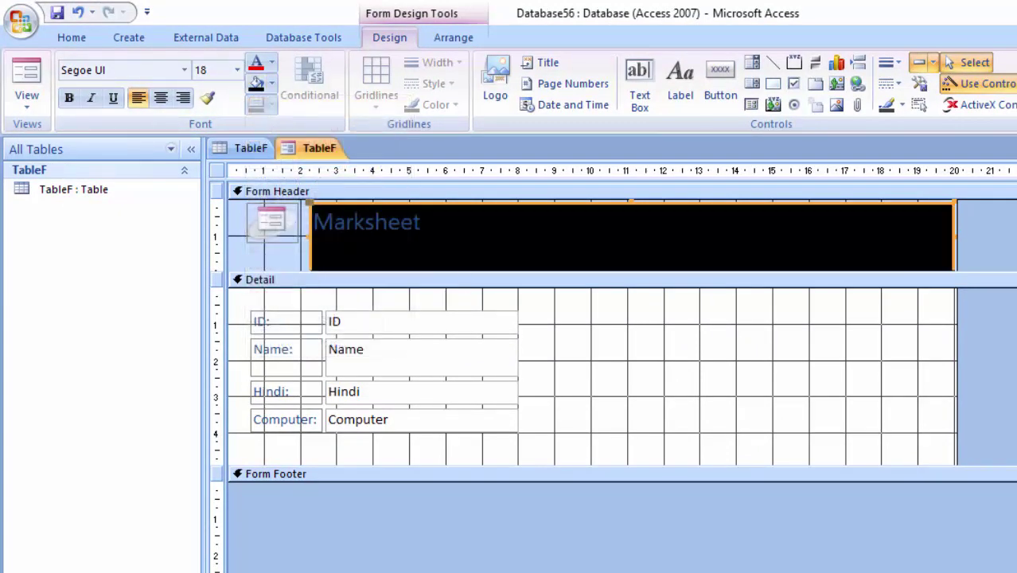
{"action": "left_click", "coordinate": [272, 62]}
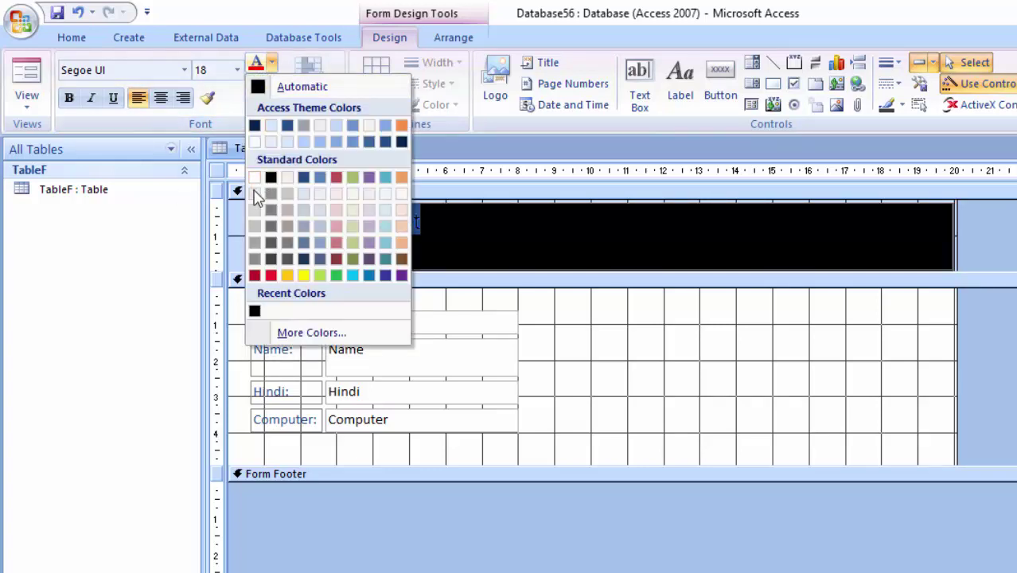
{"action": "left_click", "coordinate": [254, 178]}
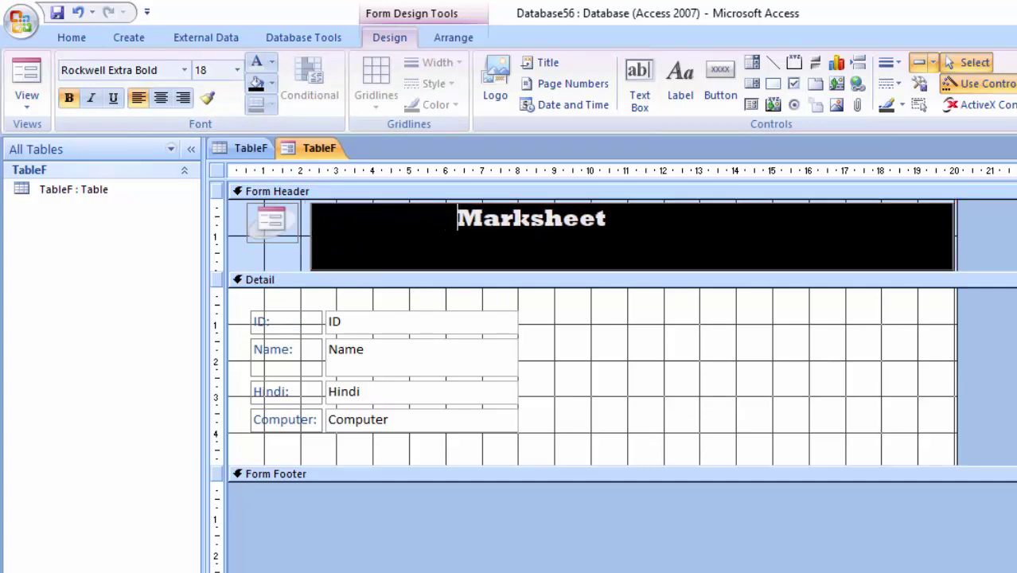
- Select all ID, Name, Hindi and Computer controls, move them to the centre, and shorten Detail
{"action": "left_click", "coordinate": [354, 329]}
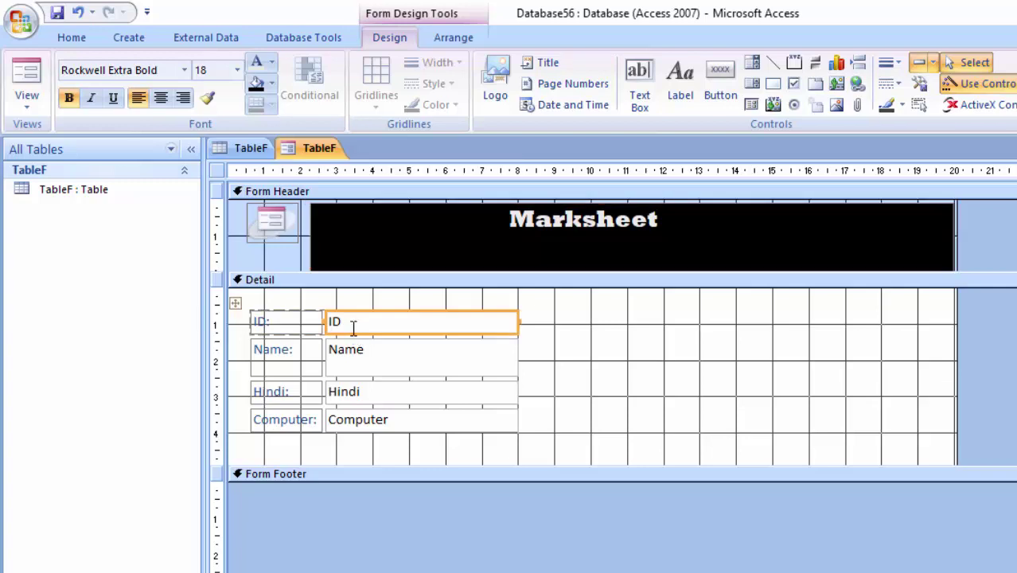
{"action": "left_click_drag", "start_coordinate": [619, 462], "coordinate": [242, 301]}
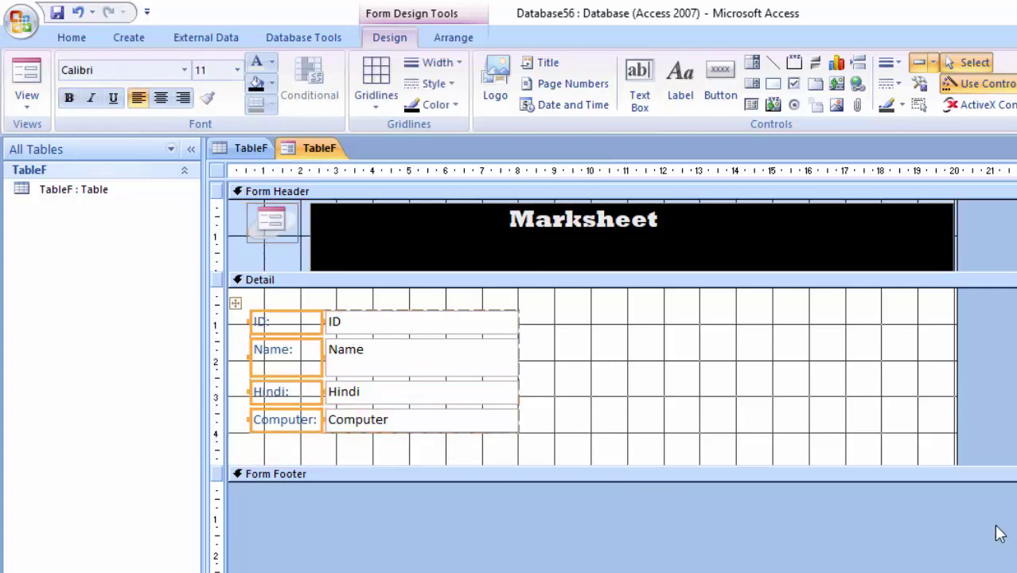
{"action": "left_click_drag", "start_coordinate": [561, 426], "coordinate": [131, 306]}
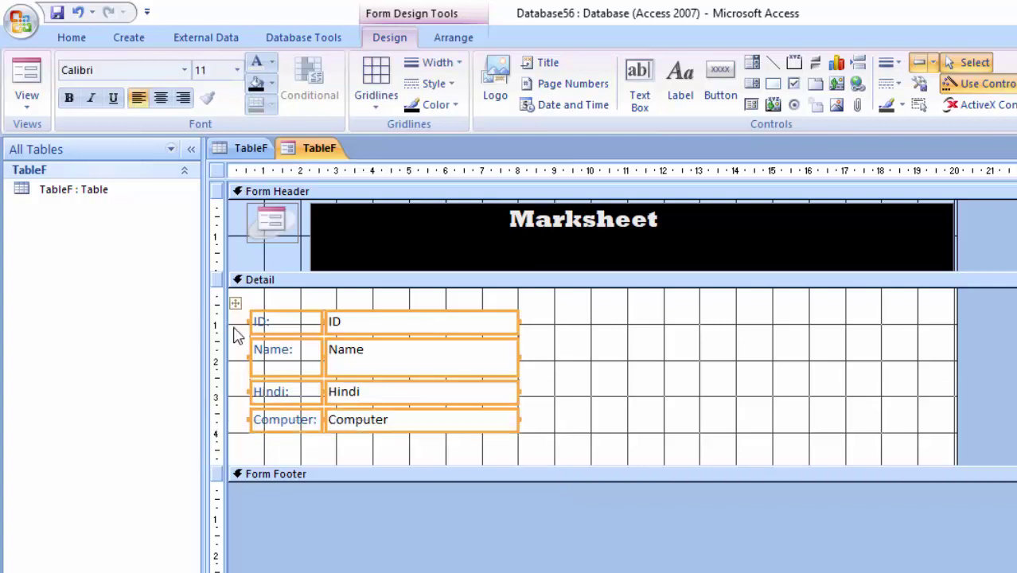
{"action": "left_click_drag", "start_coordinate": [299, 370], "coordinate": [571, 371]}
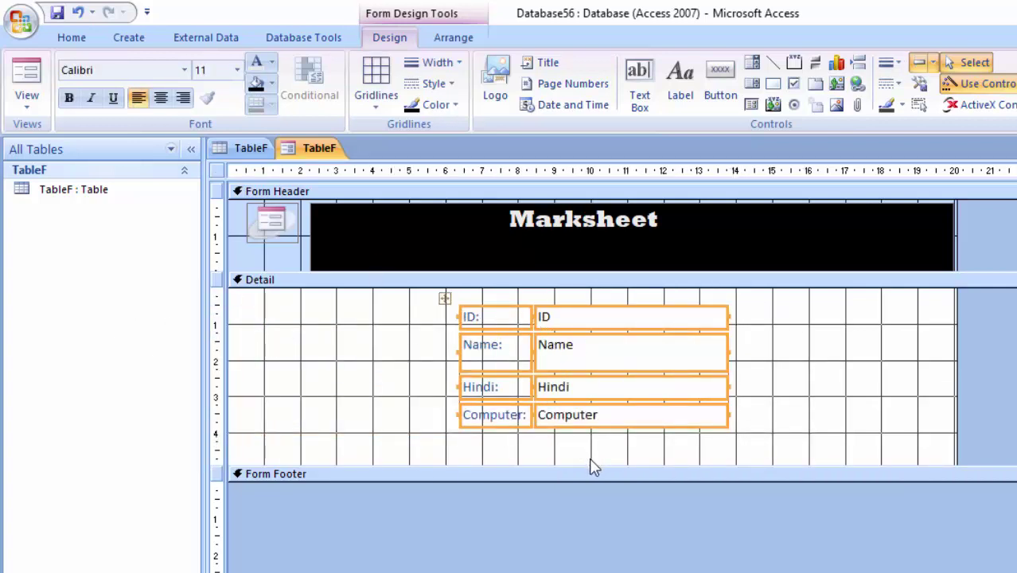
{"action": "left_click_drag", "start_coordinate": [592, 465], "coordinate": [593, 447]}
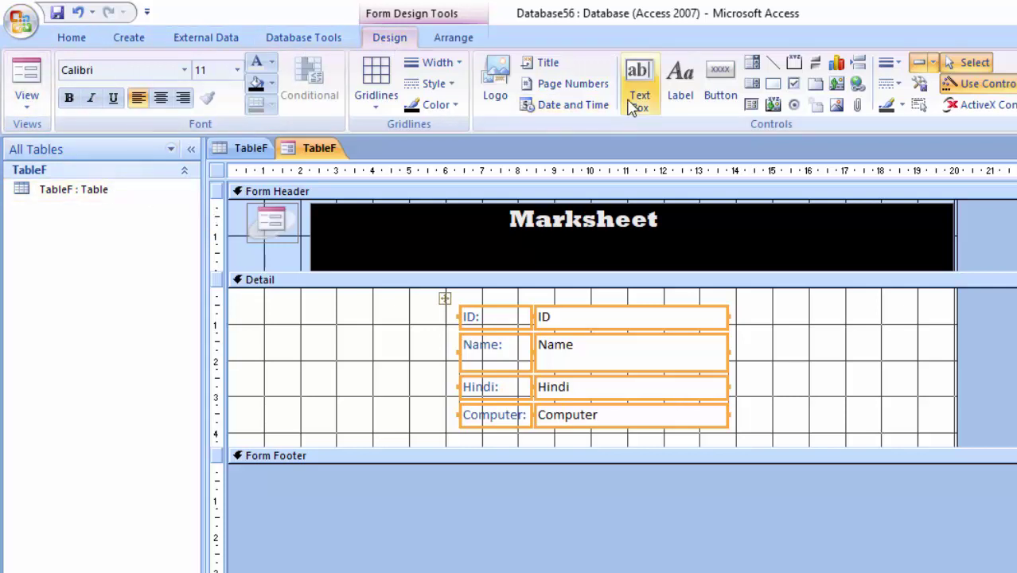
- Draw a footer button set to Record Operations > Save Record, showing text instead of a picture
{"action": "left_click", "coordinate": [720, 72]}
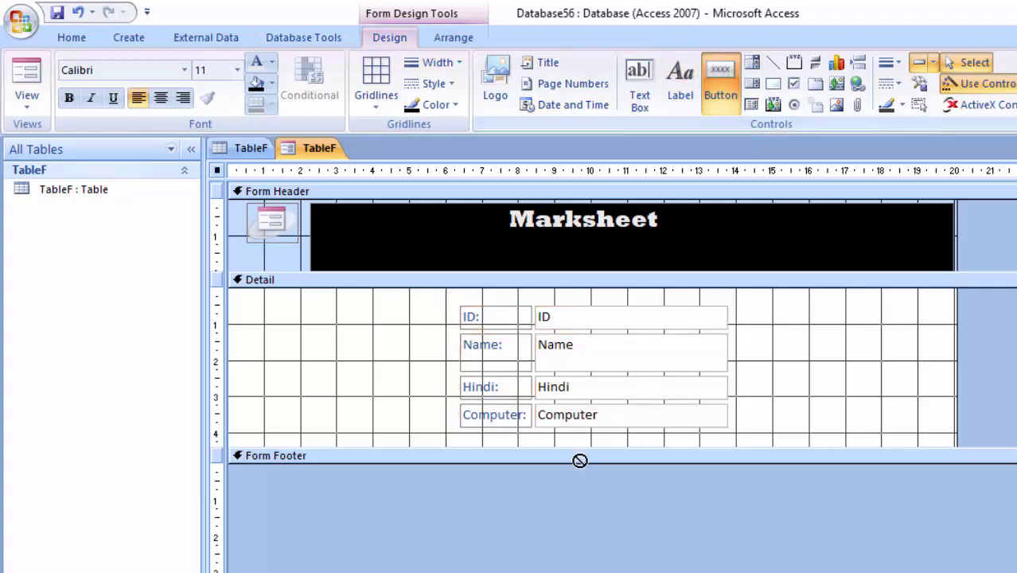
{"action": "left_click_drag", "start_coordinate": [510, 478], "coordinate": [617, 503]}
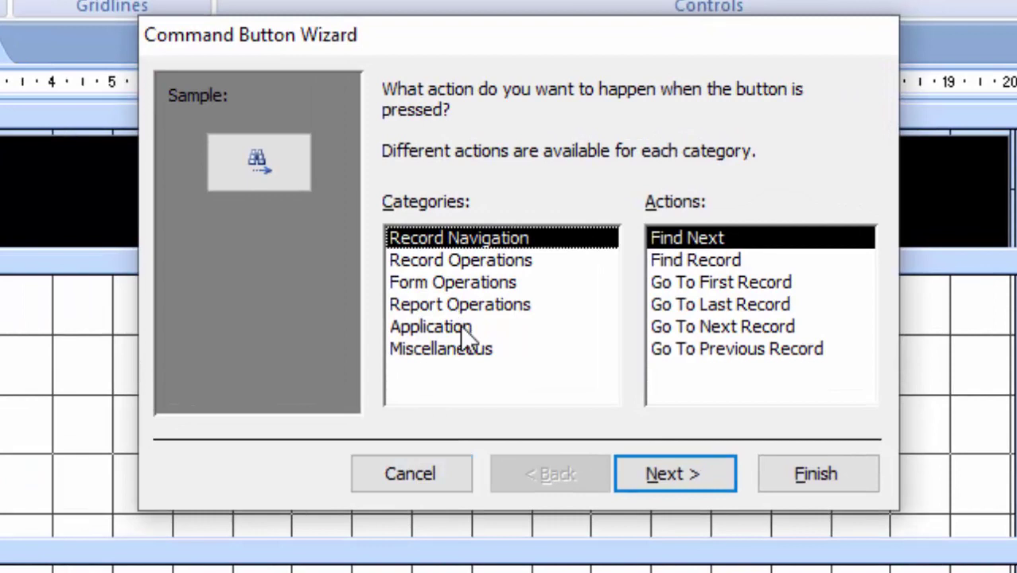
{"action": "left_click", "coordinate": [516, 262]}
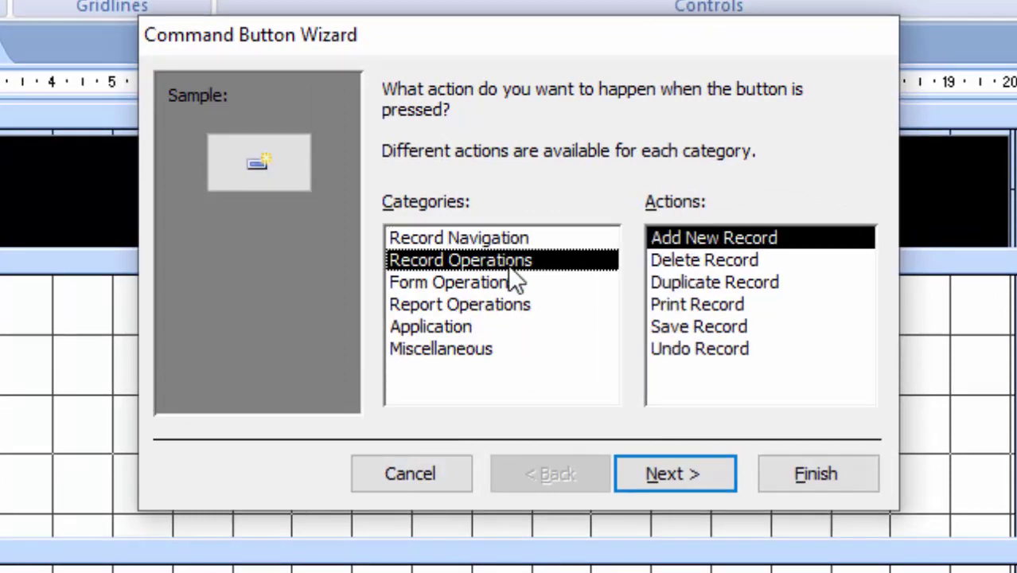
{"action": "left_click", "coordinate": [710, 326]}
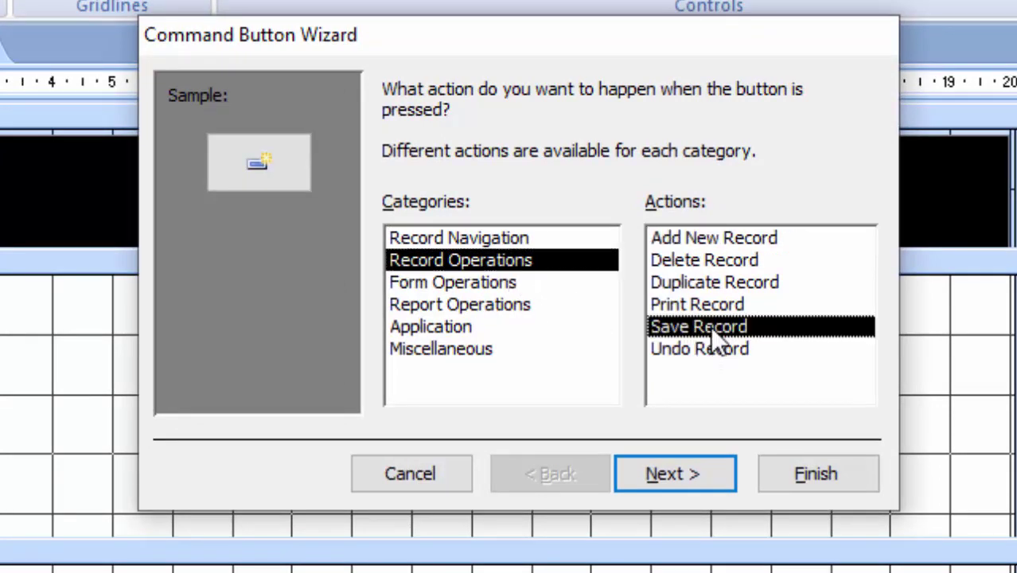
{"action": "left_click", "coordinate": [701, 483]}
{"action": "left_click", "coordinate": [424, 216]}
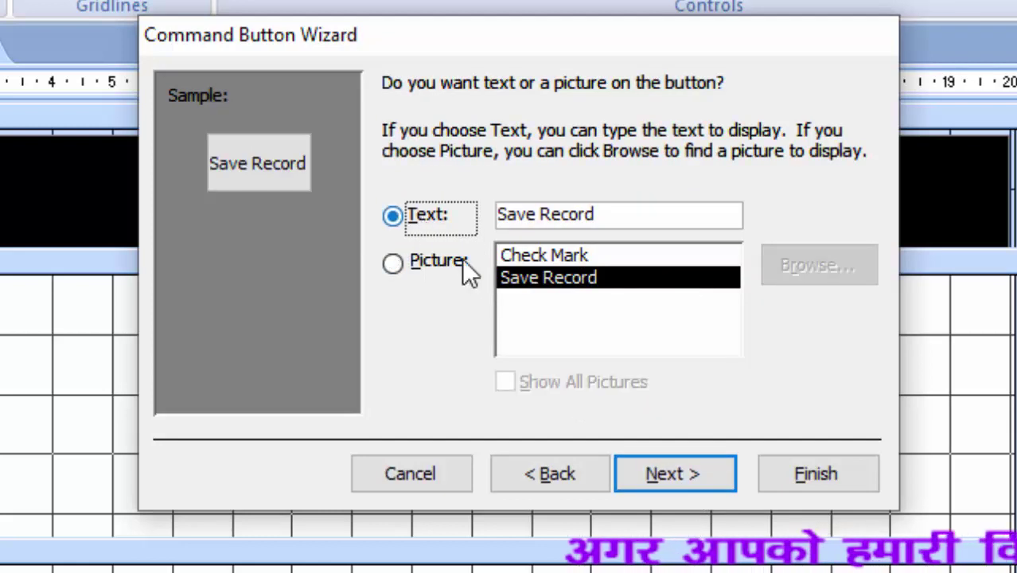
{"action": "left_click", "coordinate": [682, 469]}
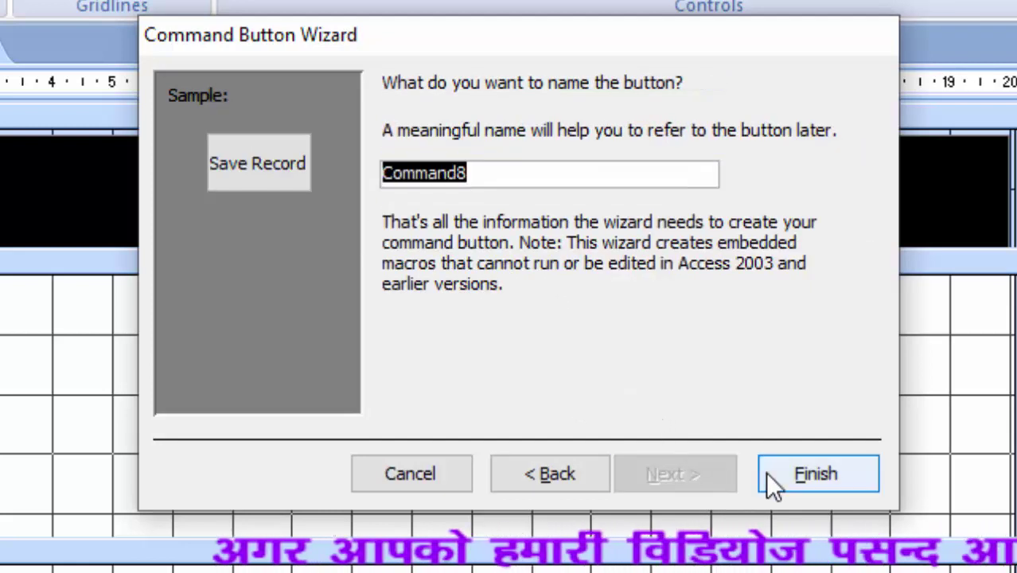
{"action": "left_click", "coordinate": [839, 473]}
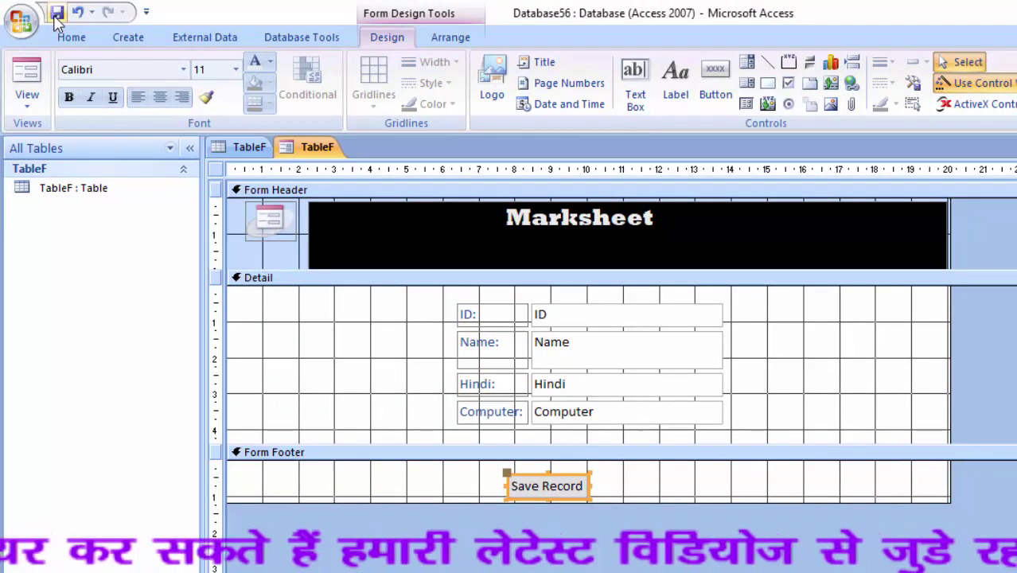
- Save the new form under the name FormM and display it in Form View
{"action": "left_click", "coordinate": [17, 26]}
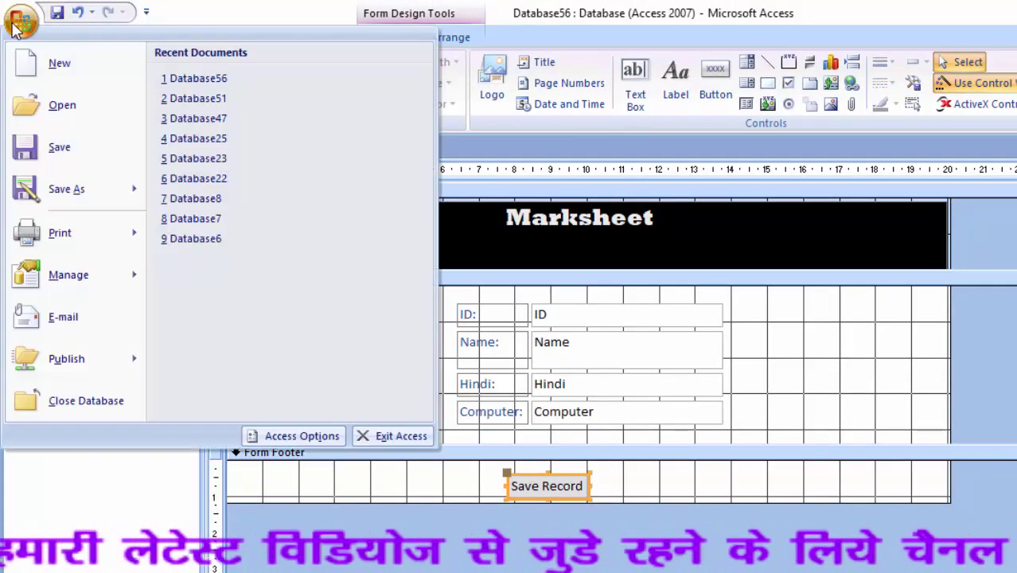
{"action": "key", "text": "Escape"}
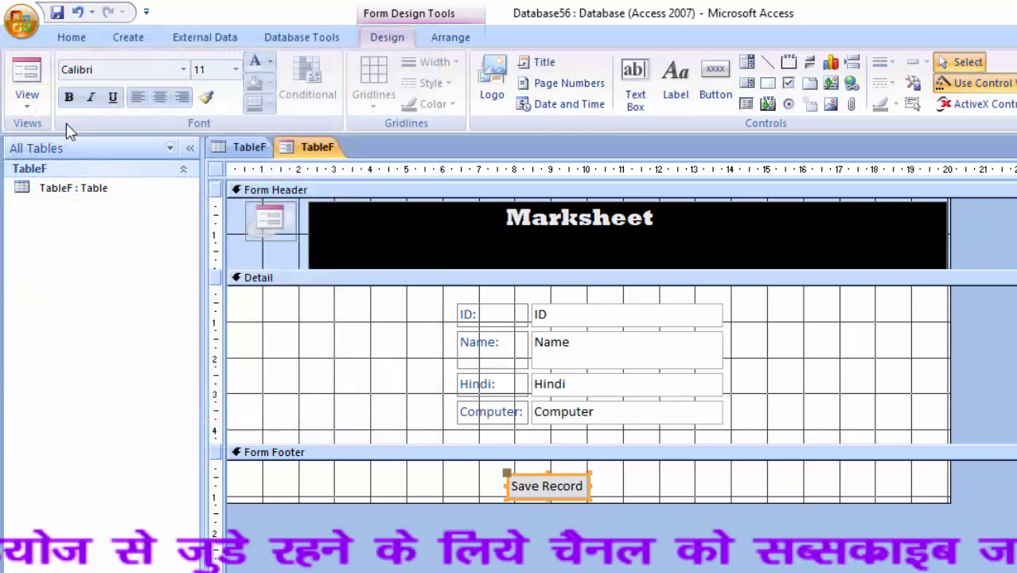
{"action": "key", "text": "ctrl+s"}
{"action": "key", "text": "BackSpace"}
{"action": "key", "text": "BackSpace"}
{"action": "key", "text": "BackSpace"}
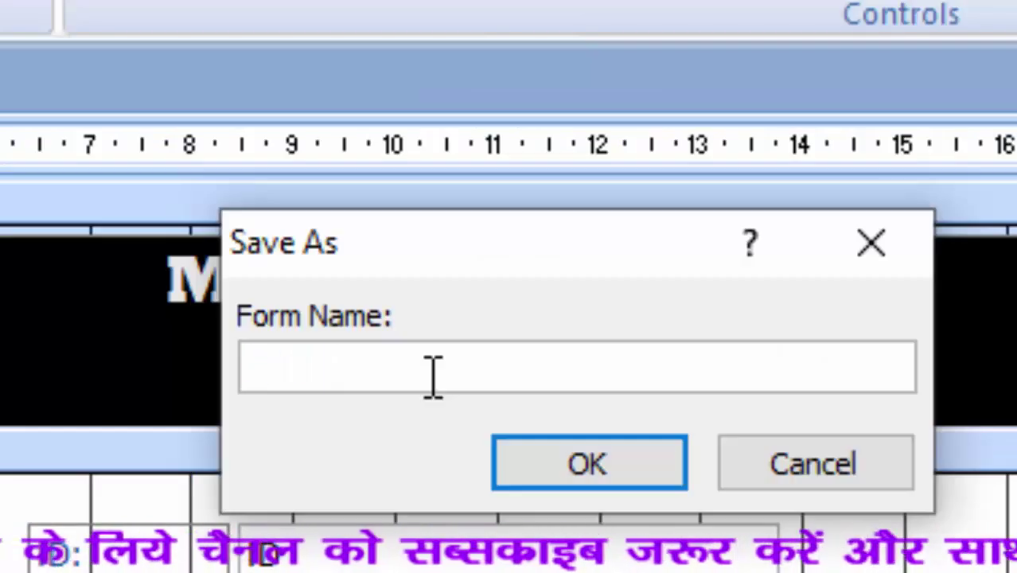
{"action": "type", "text": "Form"}
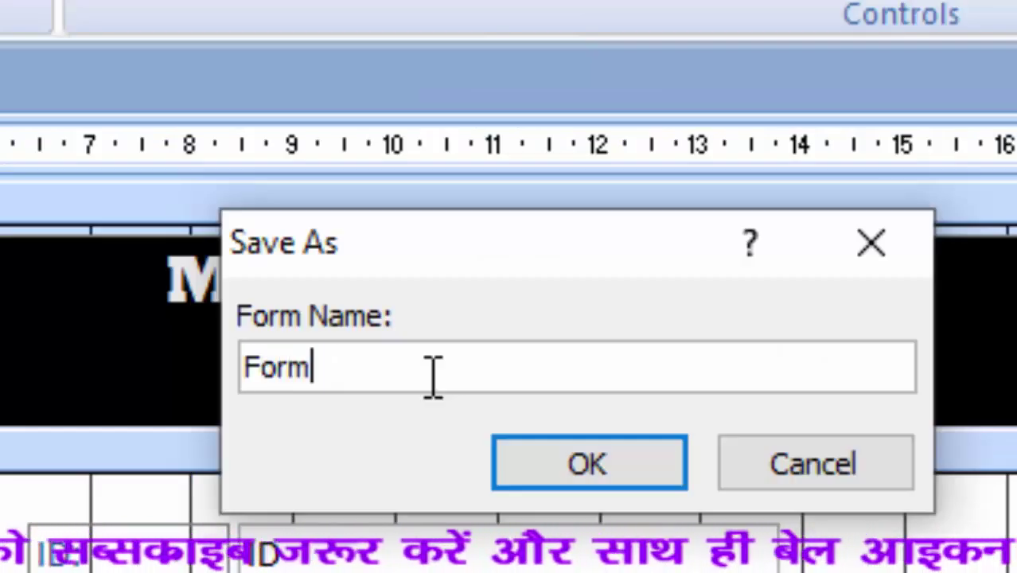
{"action": "type", "text": "M"}
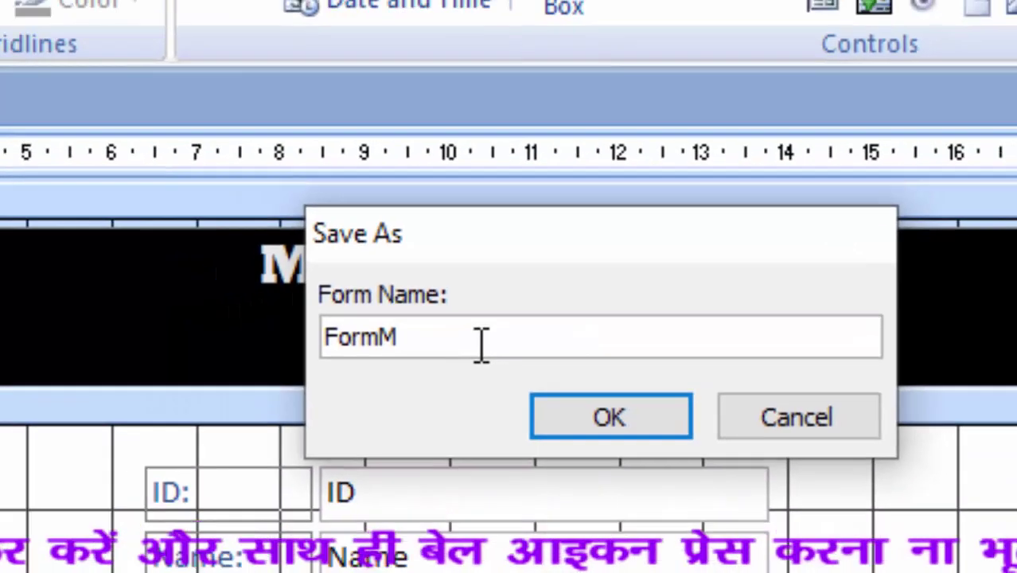
{"action": "key", "text": "Return"}
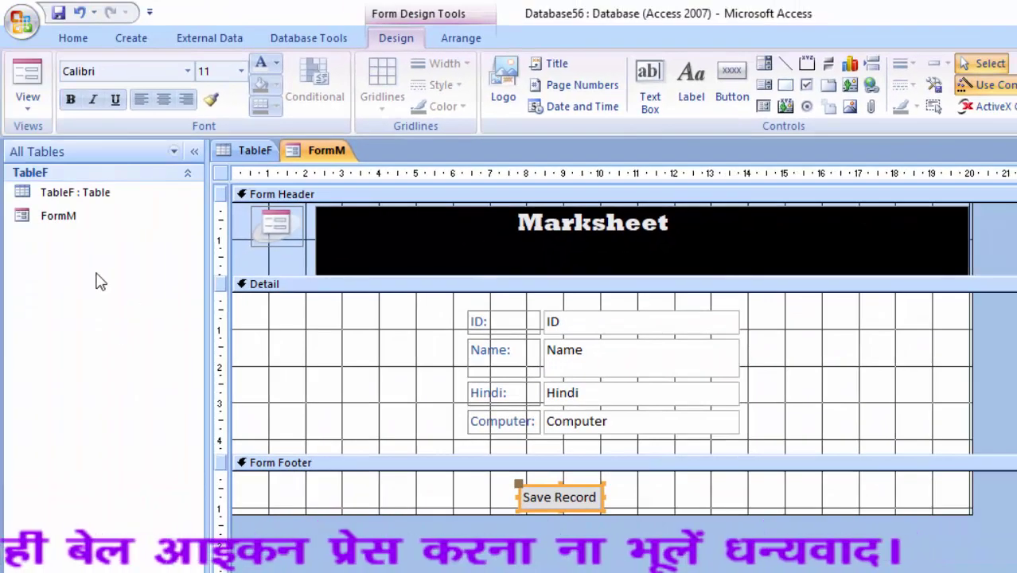
{"action": "left_click", "coordinate": [40, 73]}
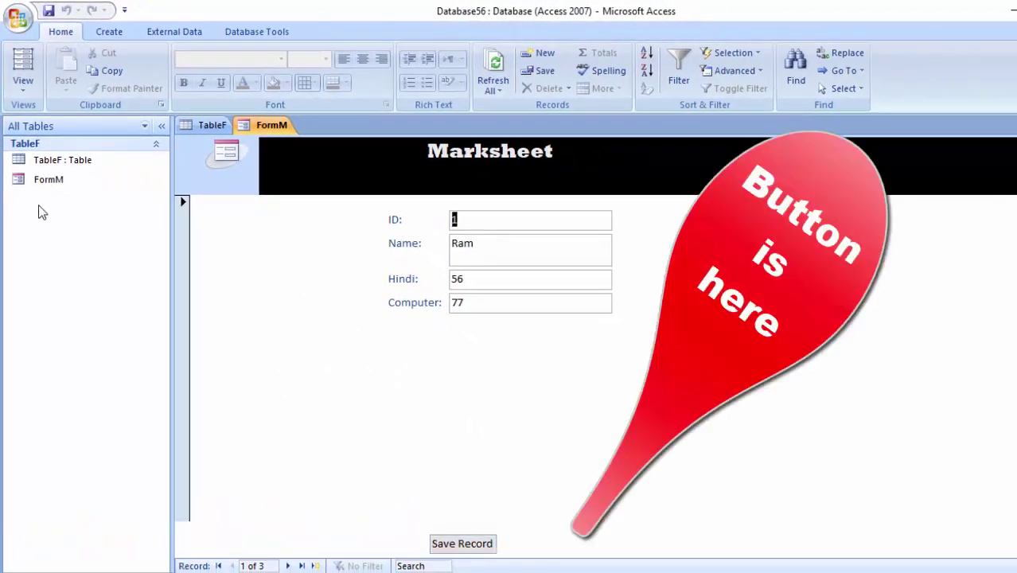
- In Design View, cut the Save Record button from the Form Footer and drag the footer closed
{"action": "left_click", "coordinate": [28, 95]}
{"action": "left_click", "coordinate": [88, 191]}
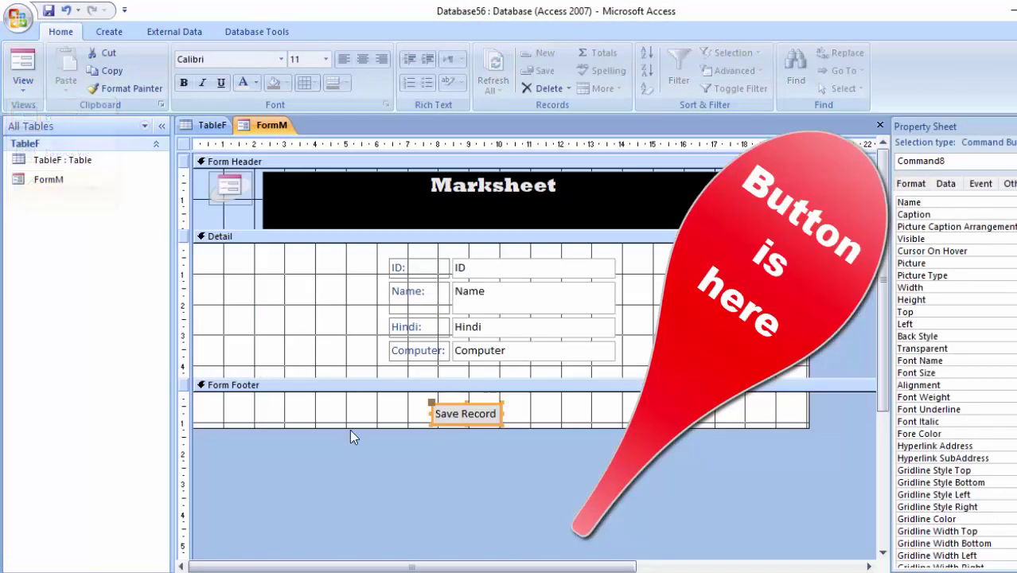
{"action": "right_click", "coordinate": [456, 427]}
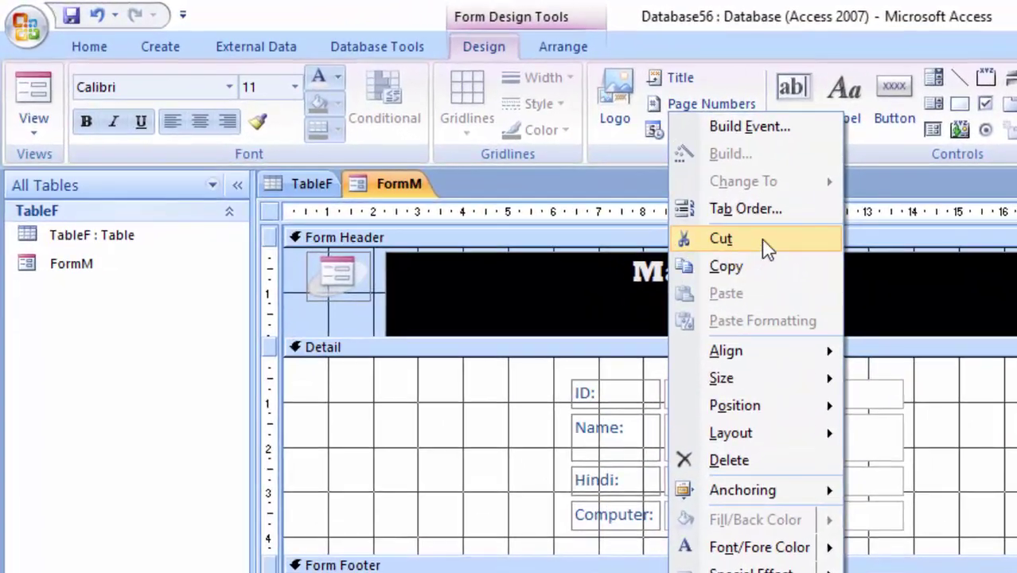
{"action": "left_click", "coordinate": [764, 241]}
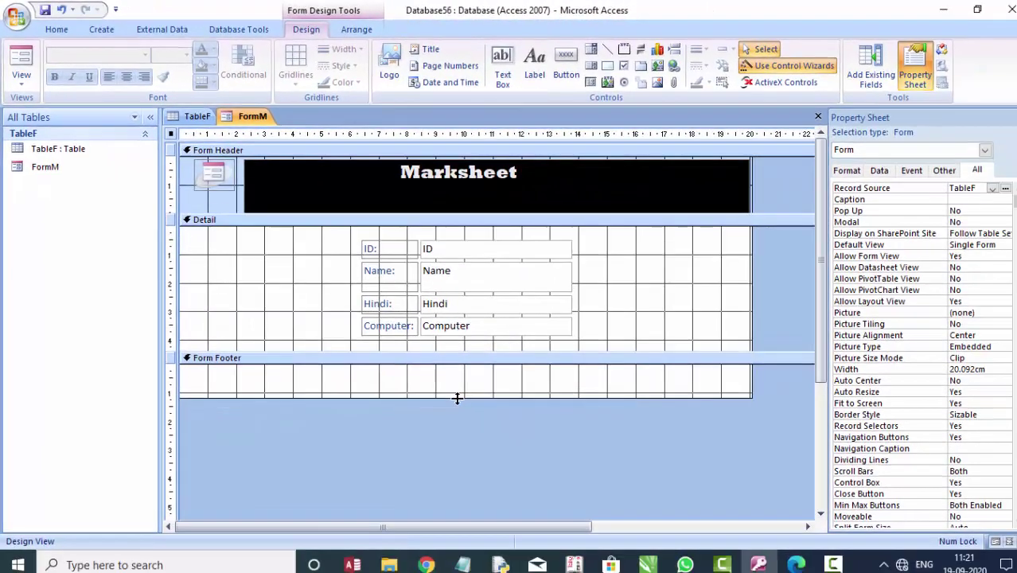
{"action": "mouse_move", "coordinate": [453, 395]}
{"action": "left_mouse_down"}
{"action": "mouse_move", "coordinate": [465, 359]}
{"action": "mouse_move", "coordinate": [472, 407]}
{"action": "left_mouse_up"}
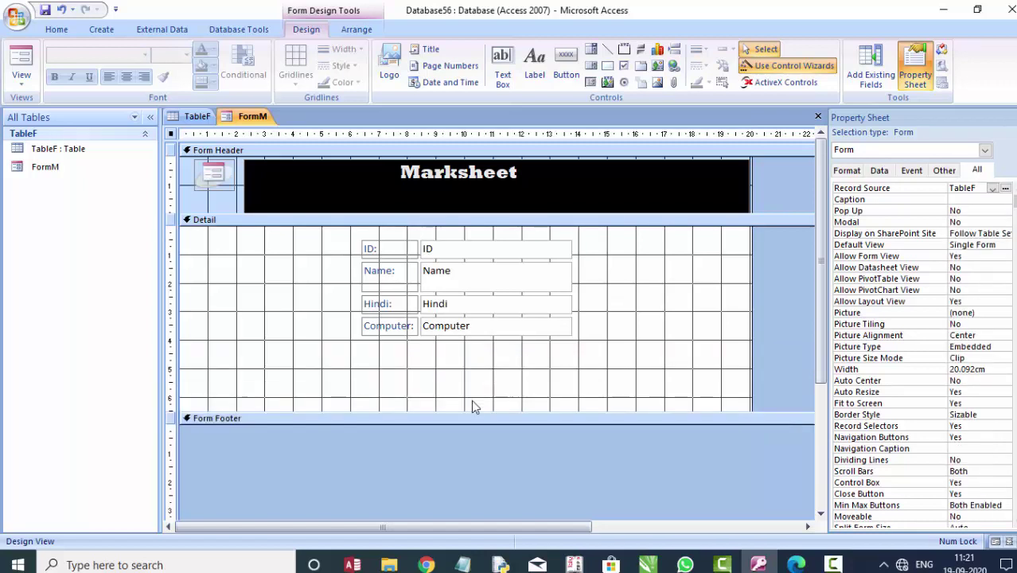
- Paste the Save Record button into the Detail section, below and right of the Computer field
{"action": "left_click", "coordinate": [494, 398]}
{"action": "right_click", "coordinate": [500, 382]}
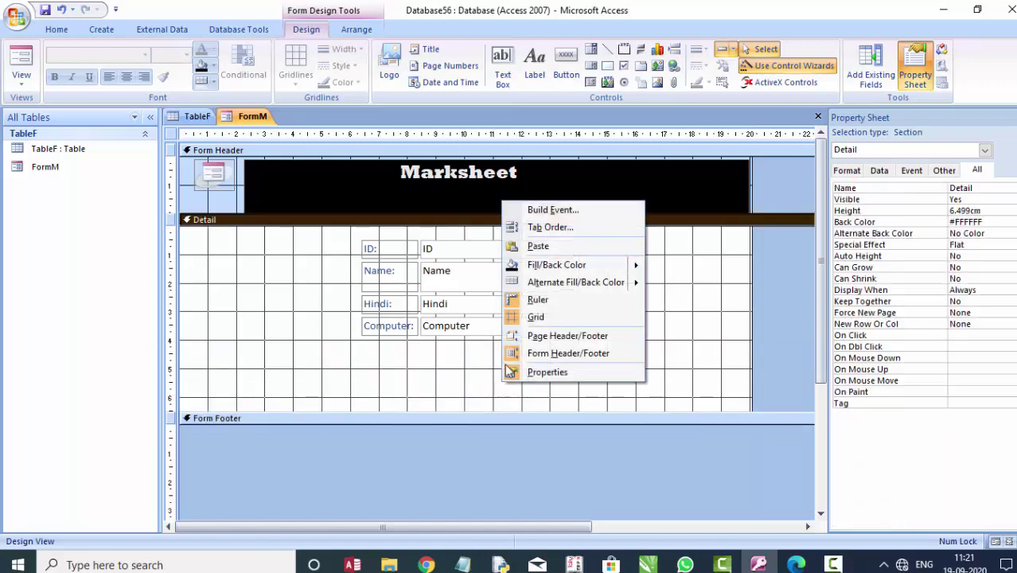
{"action": "left_click", "coordinate": [544, 246]}
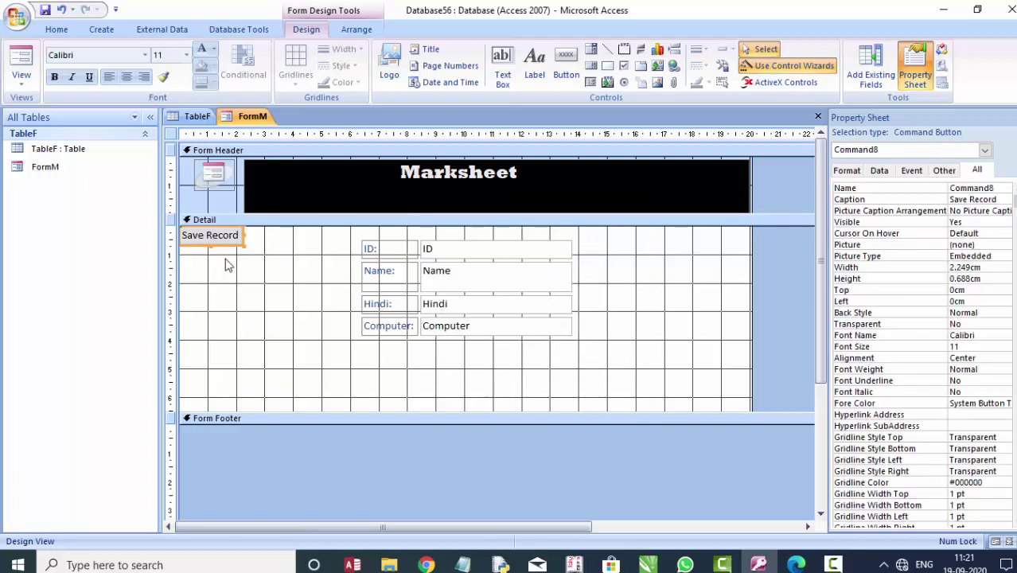
{"action": "left_click_drag", "start_coordinate": [223, 247], "coordinate": [665, 400]}
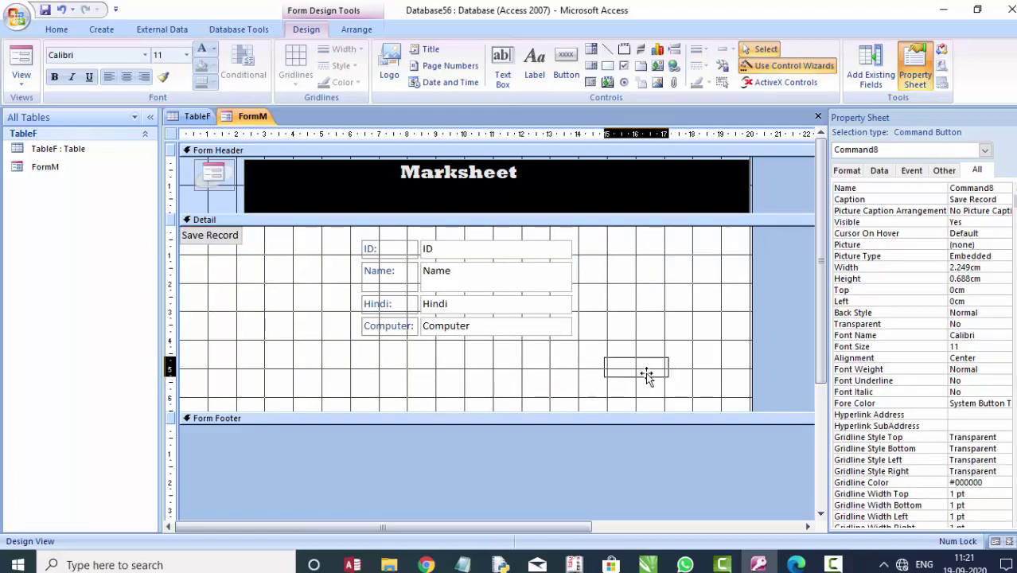
{"action": "left_click_drag", "start_coordinate": [664, 400], "coordinate": [647, 380]}
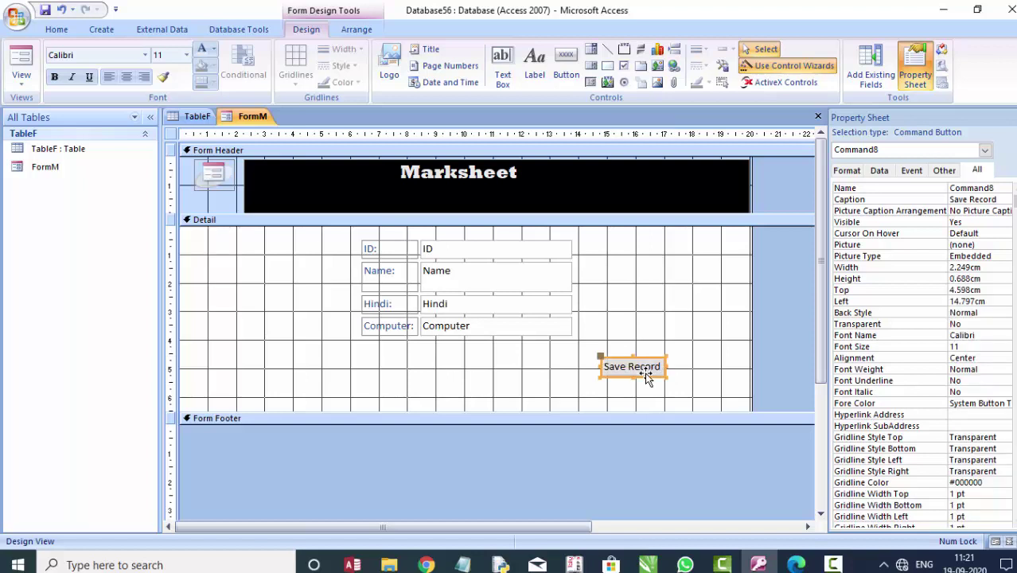
{"action": "left_click", "coordinate": [62, 9]}
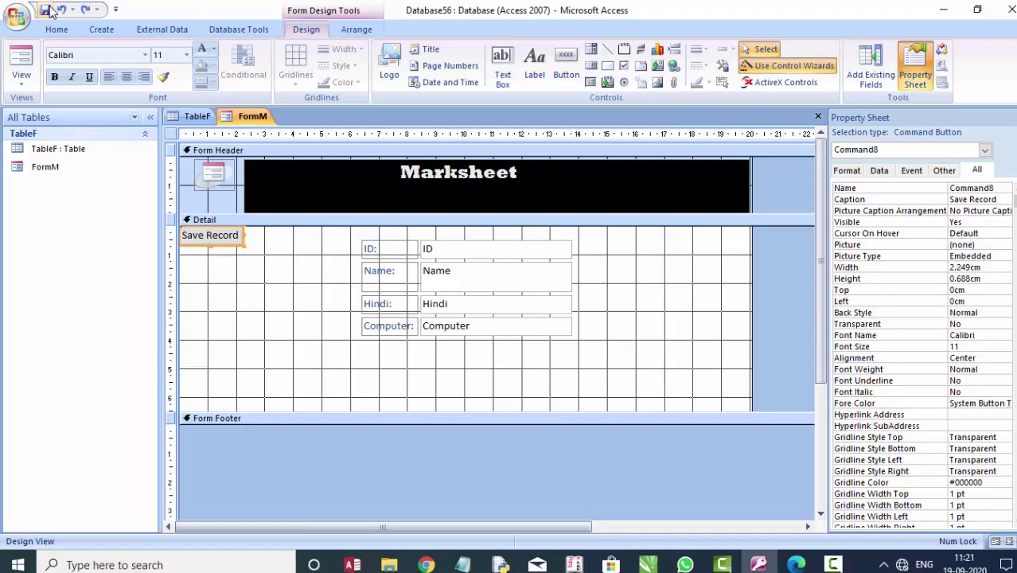
{"action": "left_click_drag", "start_coordinate": [216, 250], "coordinate": [610, 401]}
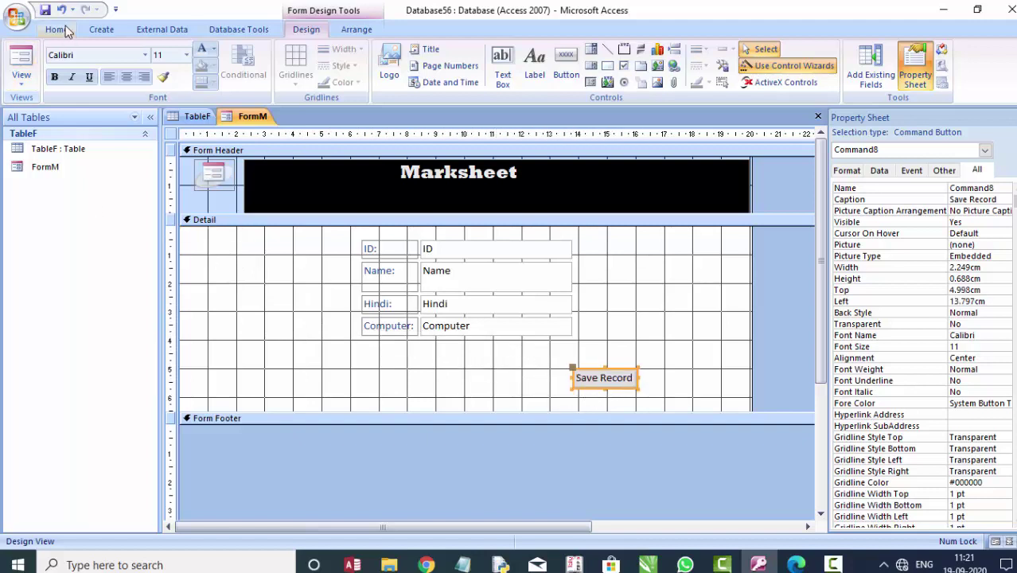
- Save the FormM design and return to Form View
{"action": "left_click", "coordinate": [18, 19]}
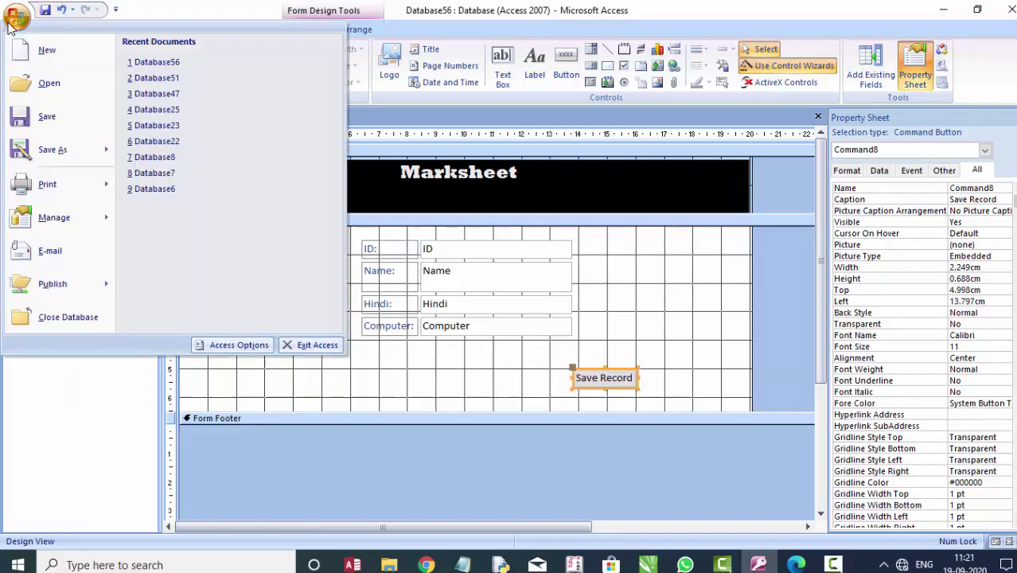
{"action": "left_click", "coordinate": [44, 111]}
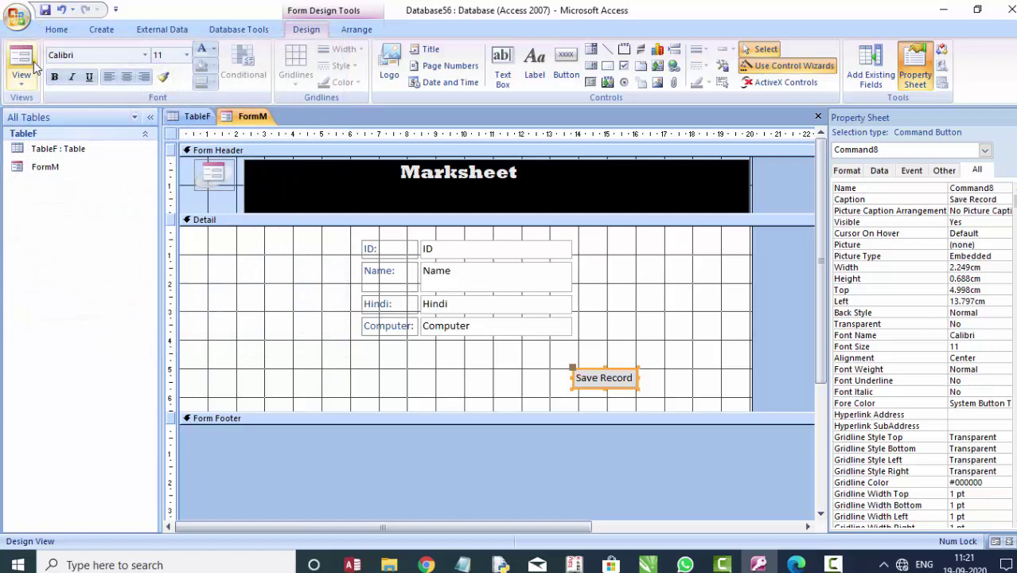
{"action": "left_click", "coordinate": [32, 67]}
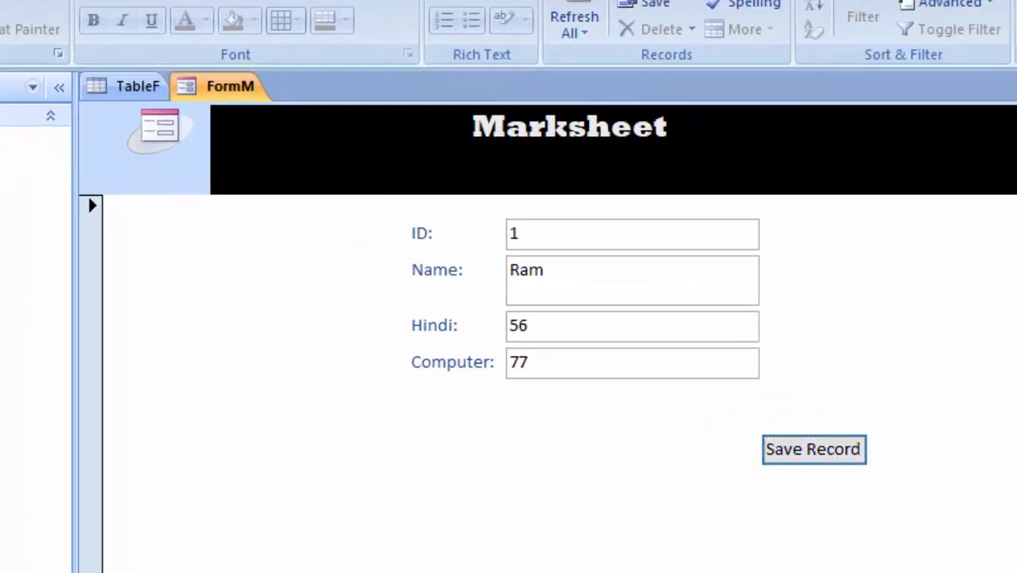
- Enter a new record with the student's name, Hindi 78 and Computer 34, and save it
{"action": "left_click", "coordinate": [184, 551]}
{"action": "left_click", "coordinate": [183, 551]}
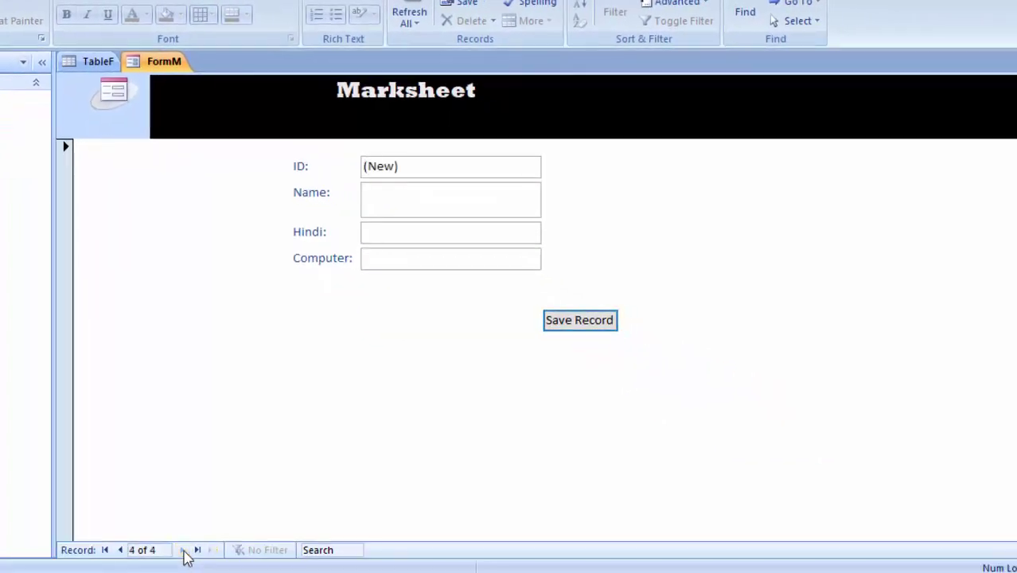
{"action": "left_click", "coordinate": [455, 234]}
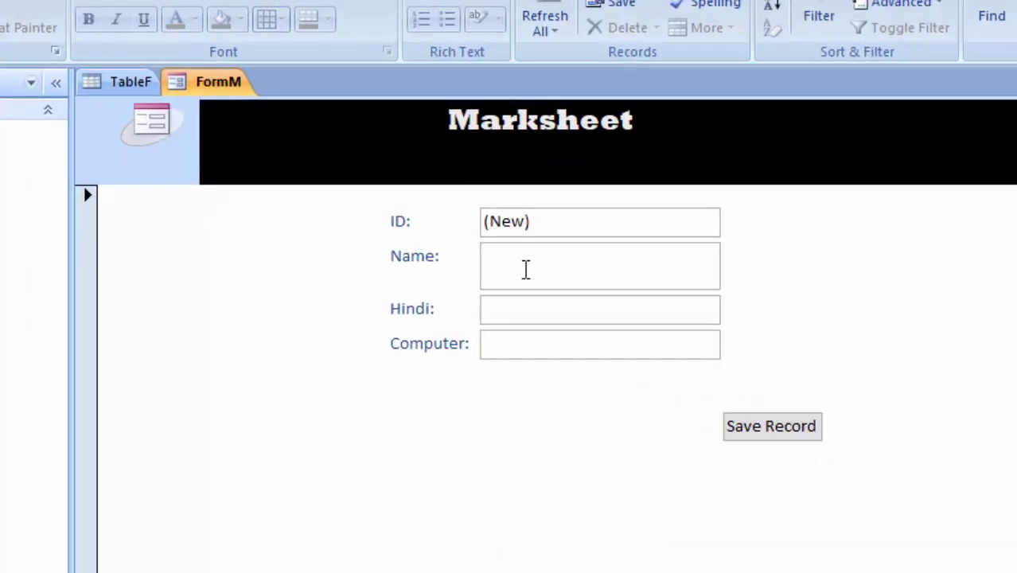
{"action": "type", "text": "Urm"}
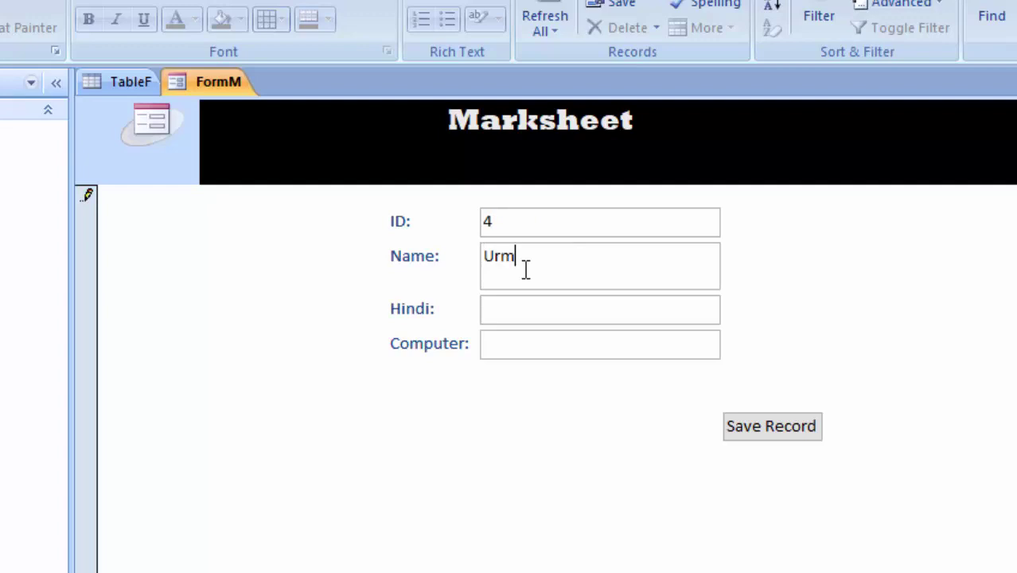
{"action": "type", "text": "ila"}
{"action": "key", "text": "Tab"}
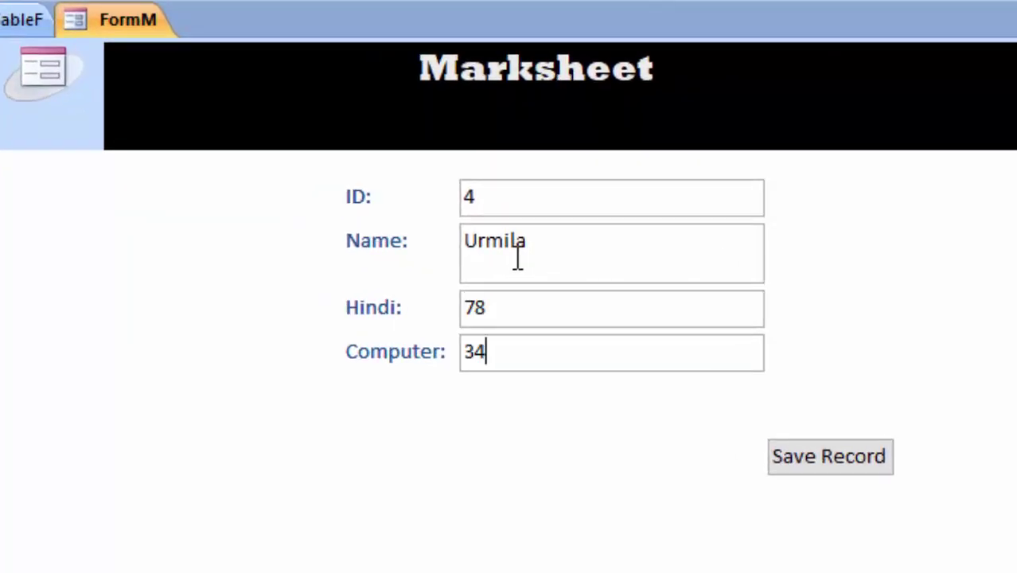
{"action": "key", "text": "Tab"}
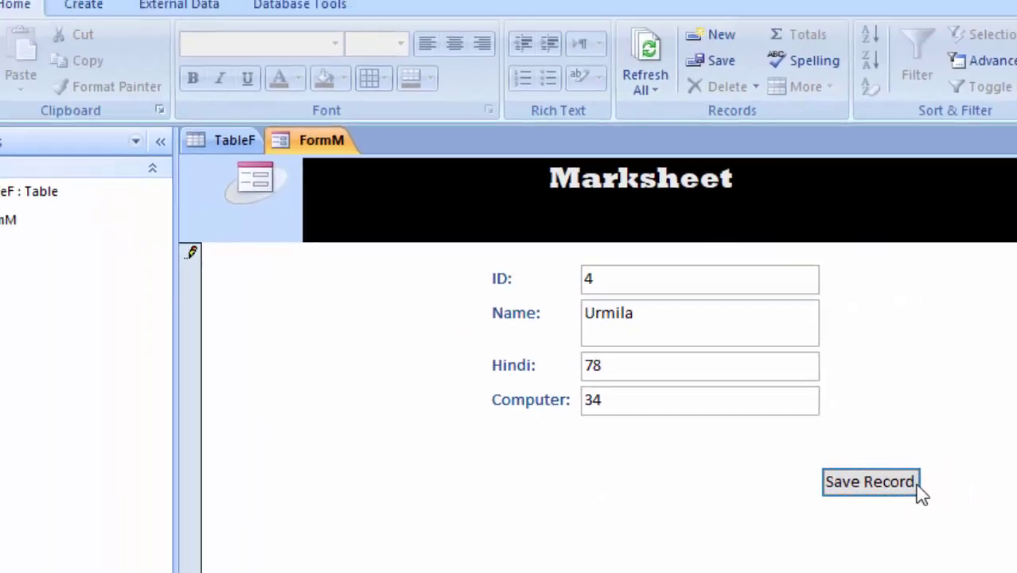
{"action": "left_click", "coordinate": [895, 485]}
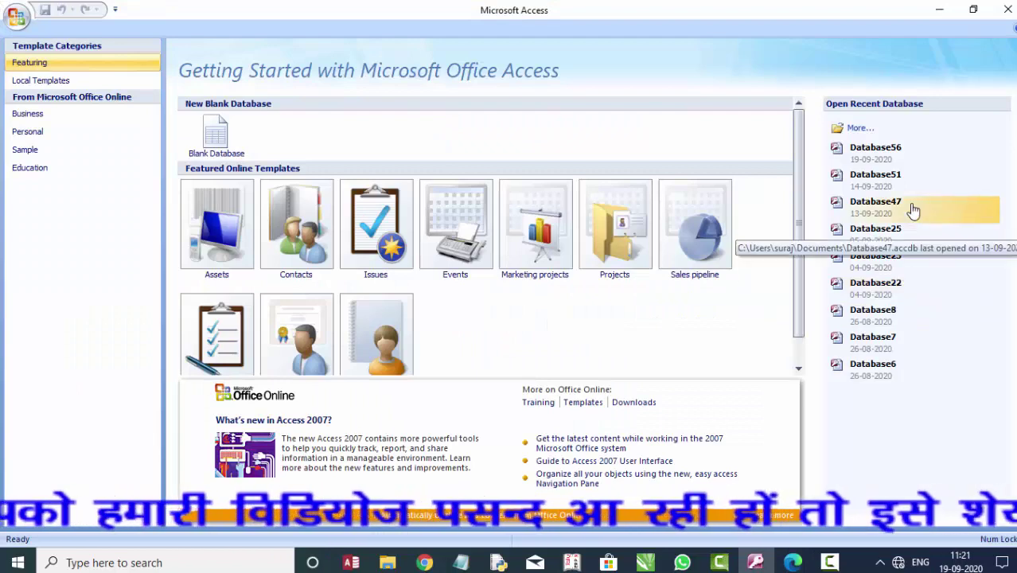
- Open Database56's FormM, step to record 4 of 4, and save it again
{"action": "left_click", "coordinate": [848, 152]}
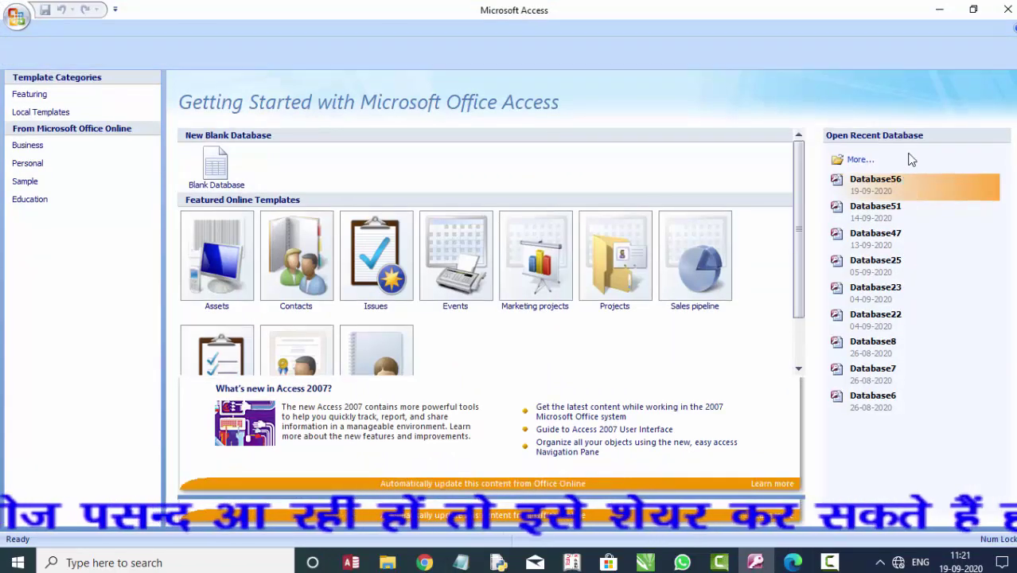
{"action": "double_click", "coordinate": [67, 166]}
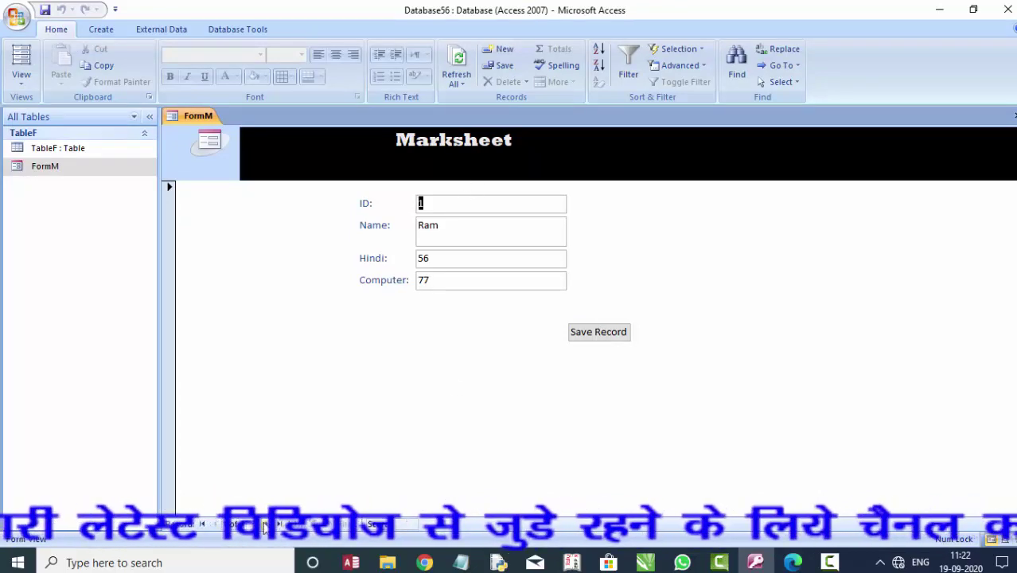
{"action": "left_click", "coordinate": [265, 525]}
{"action": "left_click", "coordinate": [265, 525]}
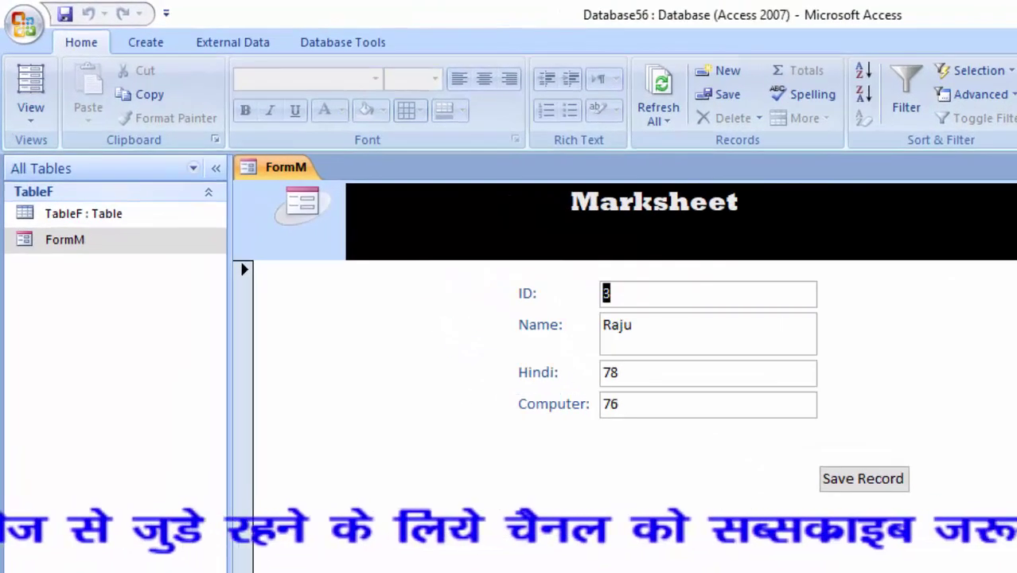
{"action": "left_click", "coordinate": [265, 525]}
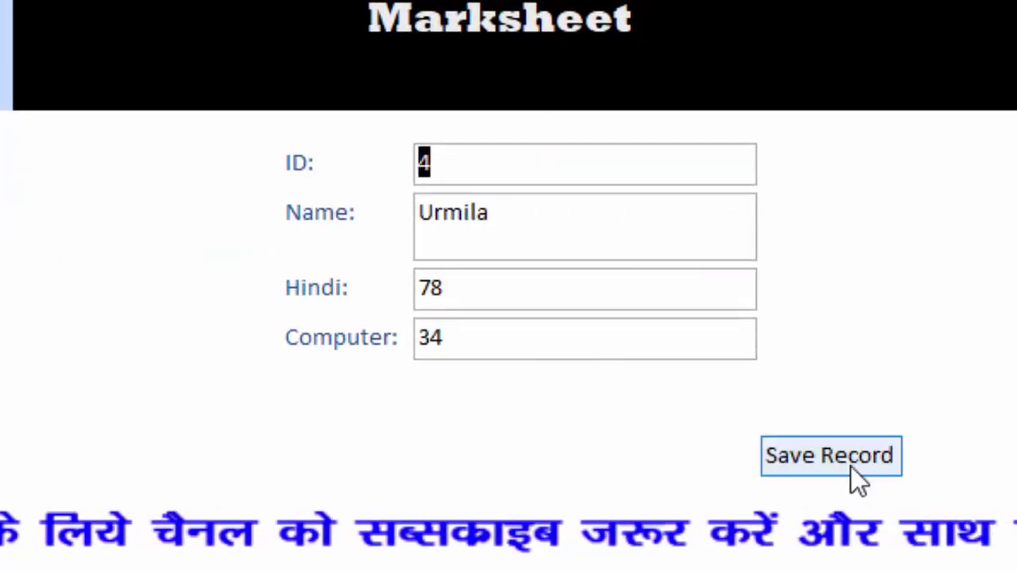
{"action": "left_click", "coordinate": [826, 465]}
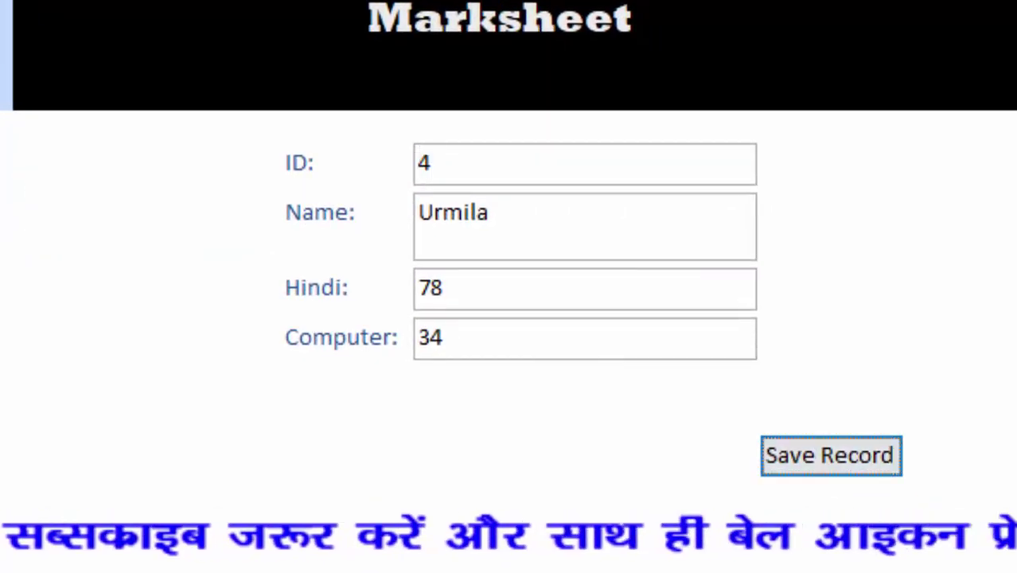